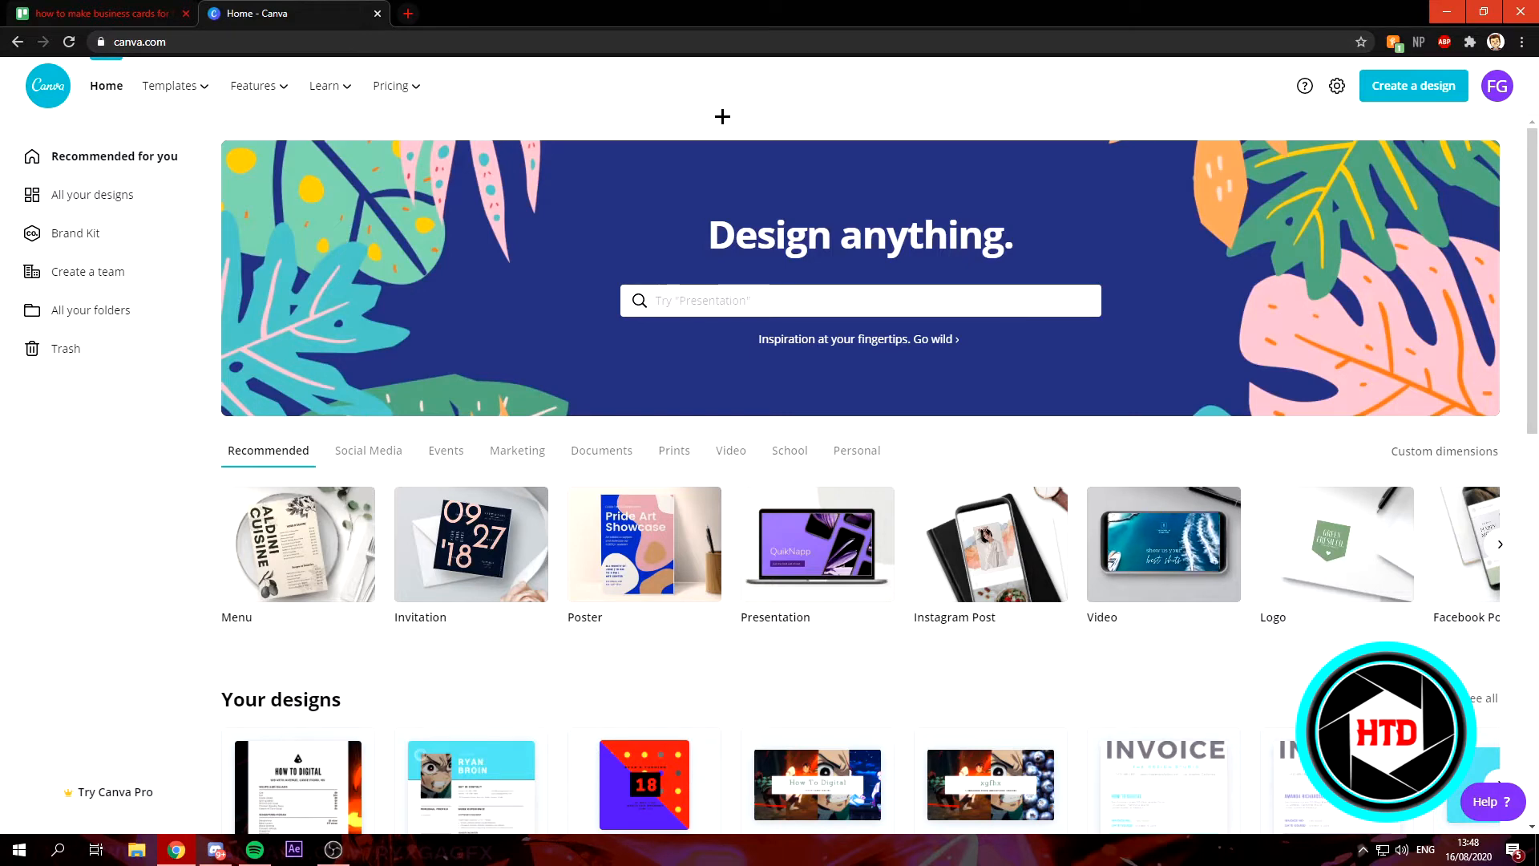
- Start a new business card design from the Red and Cream Illustrative Restaurants Business Card template
{"action": "mouse_move", "coordinate": [164, 94]}
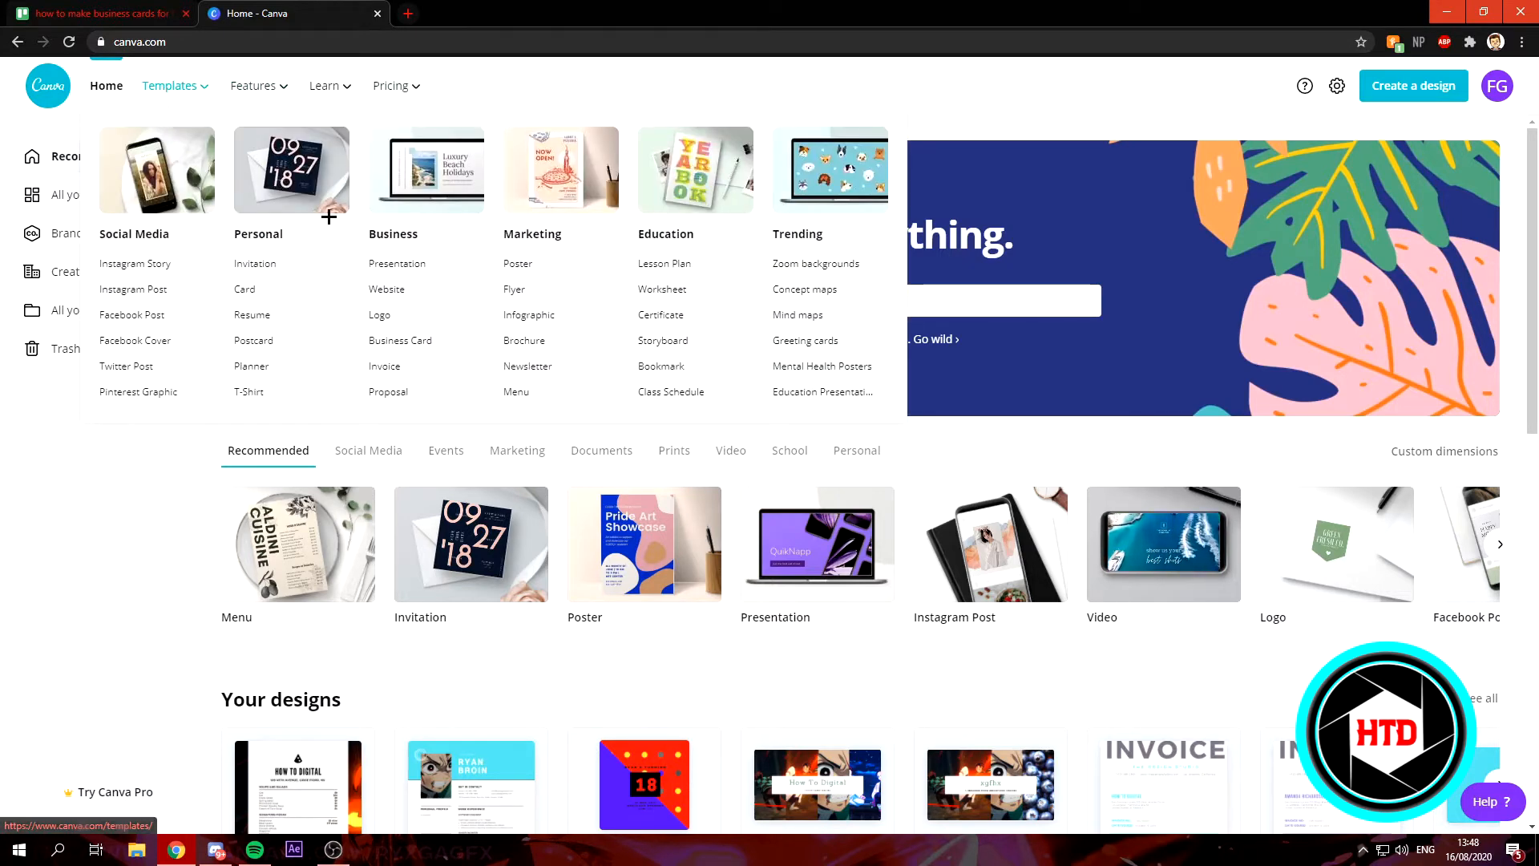
{"action": "left_click", "coordinate": [399, 345]}
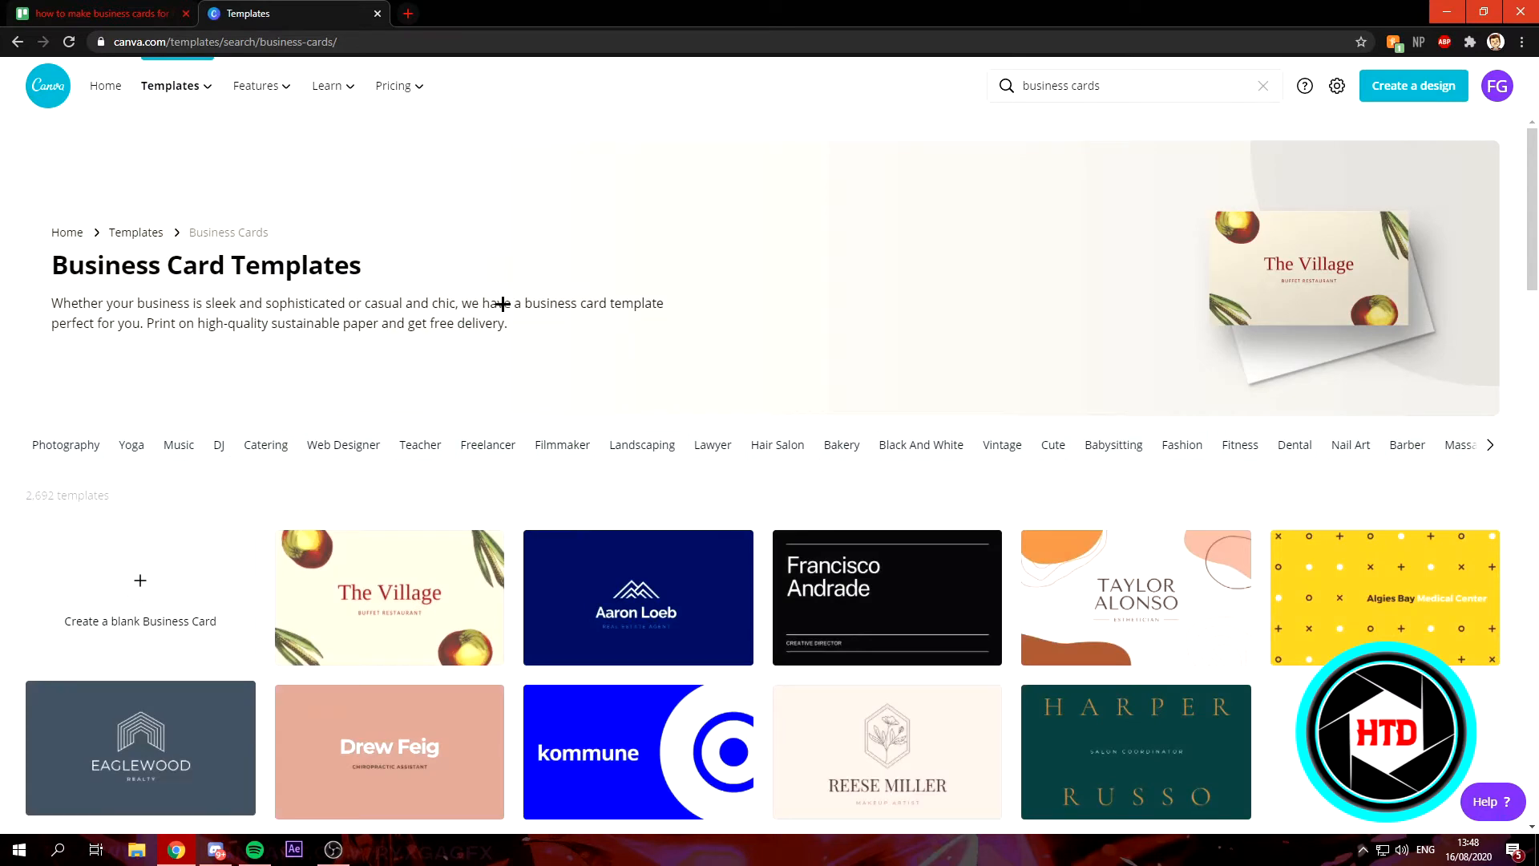
{"action": "scroll", "coordinate": [570, 248], "scroll_direction": "down", "scroll_amount": 1}
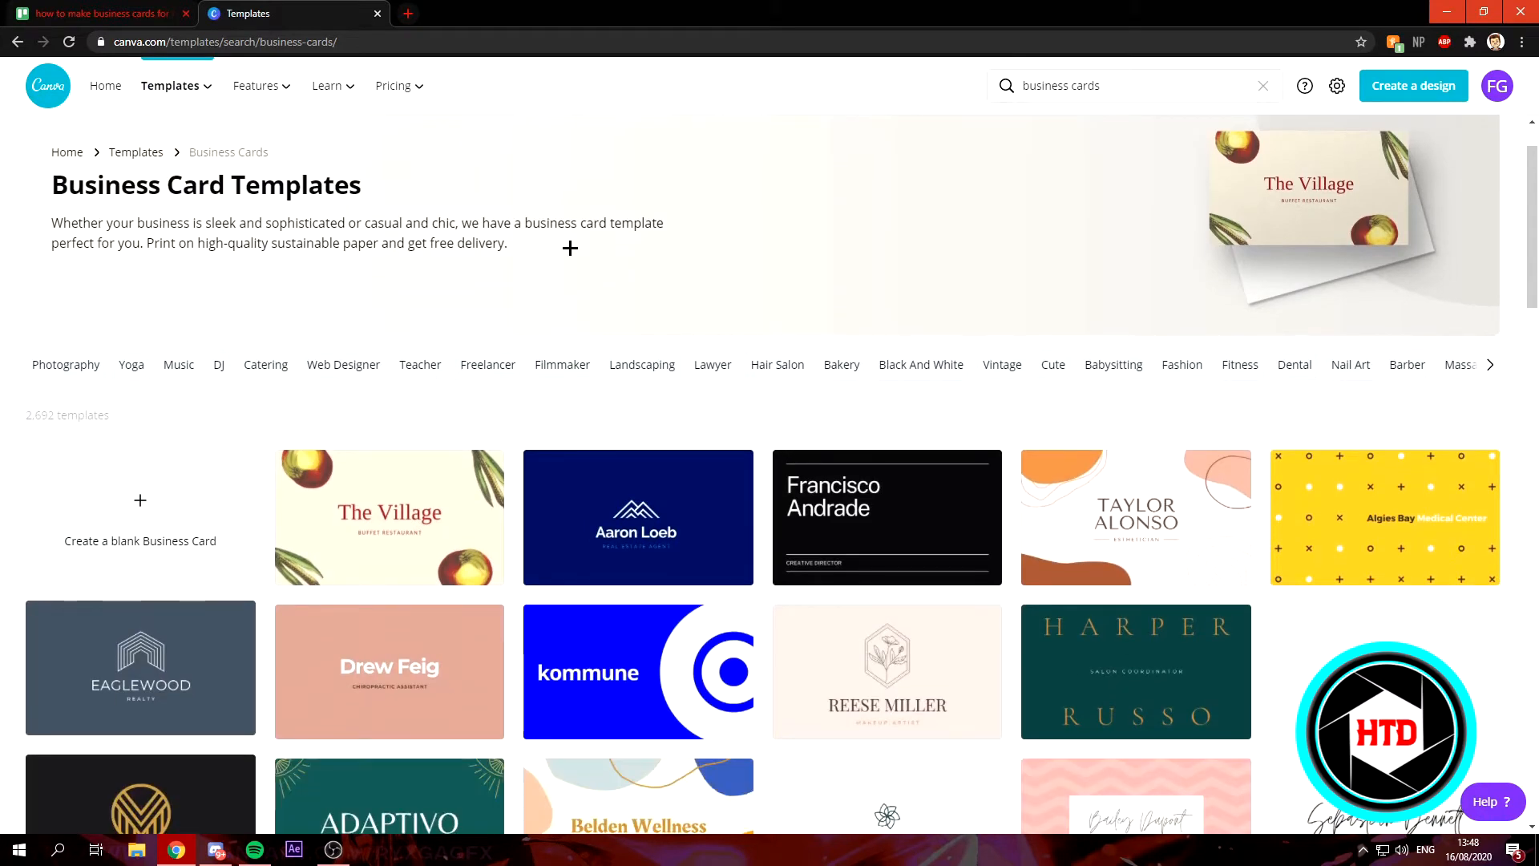
{"action": "scroll", "coordinate": [570, 248], "scroll_direction": "down", "scroll_amount": 2}
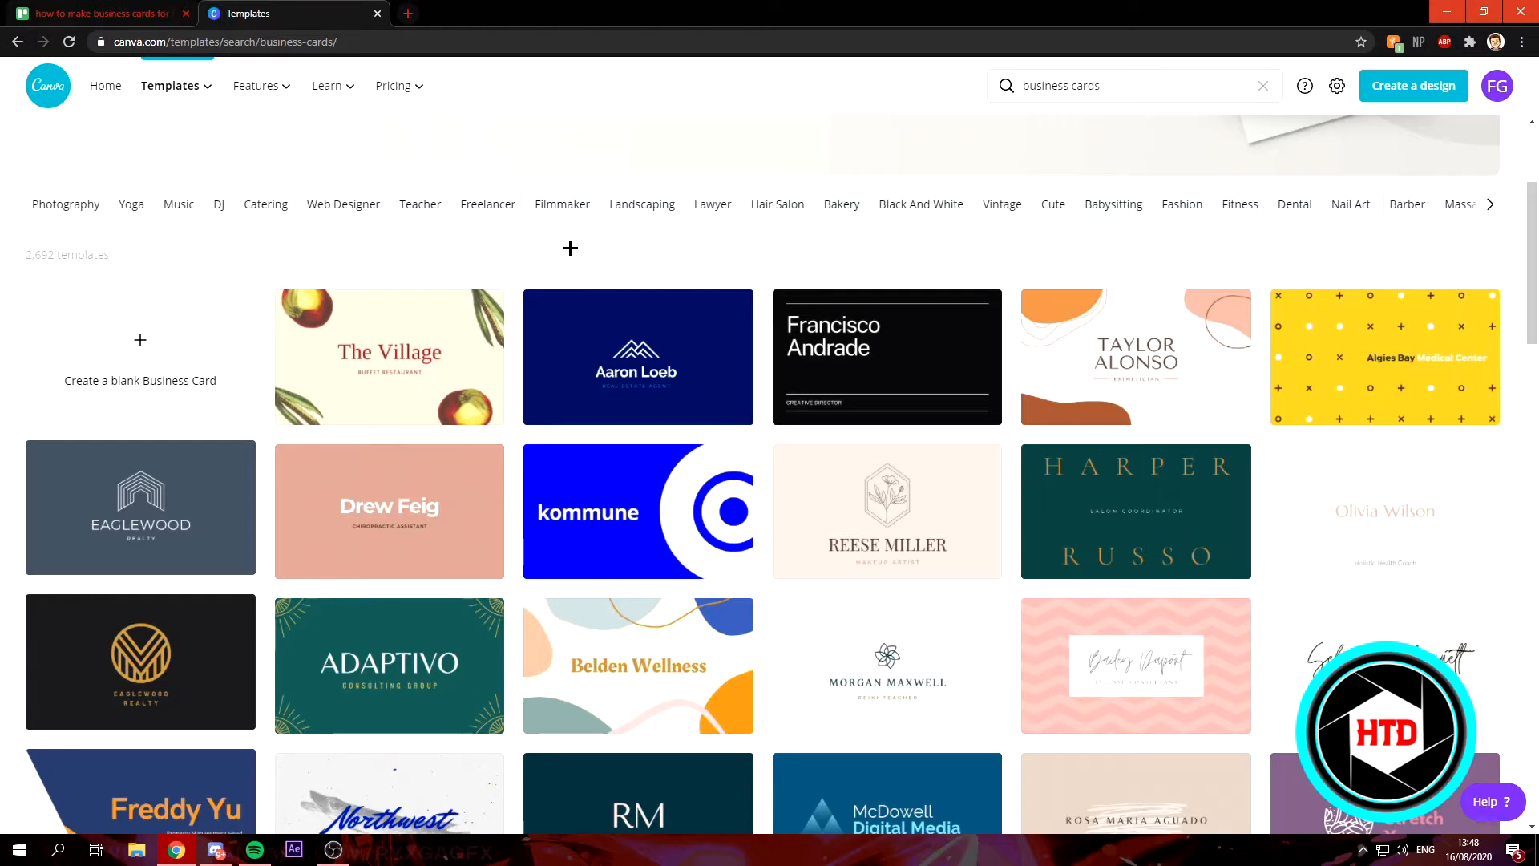
{"action": "left_click", "coordinate": [417, 366]}
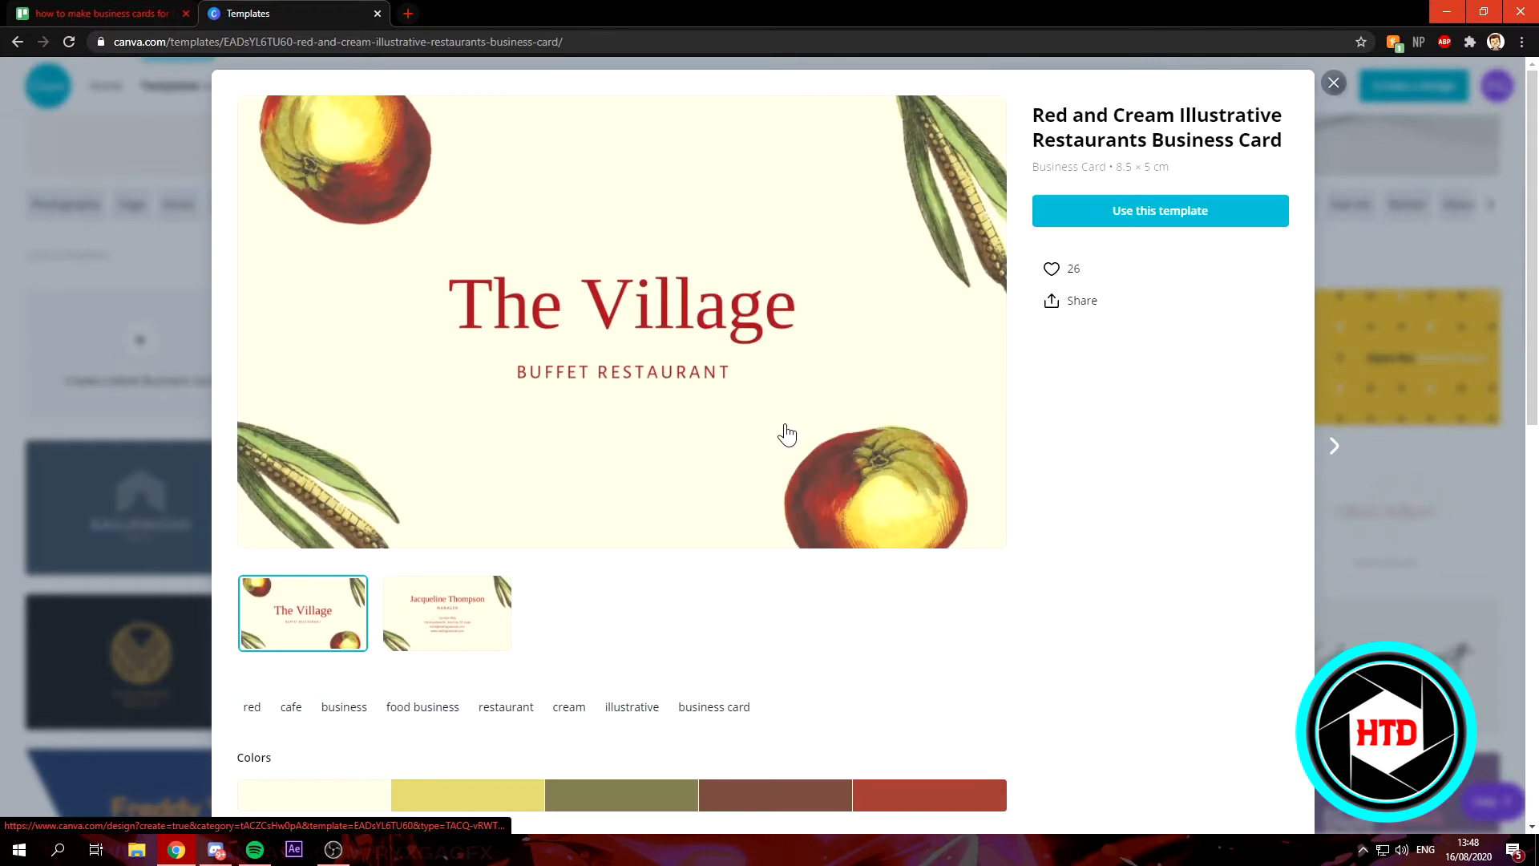
{"action": "left_click", "coordinate": [1159, 213]}
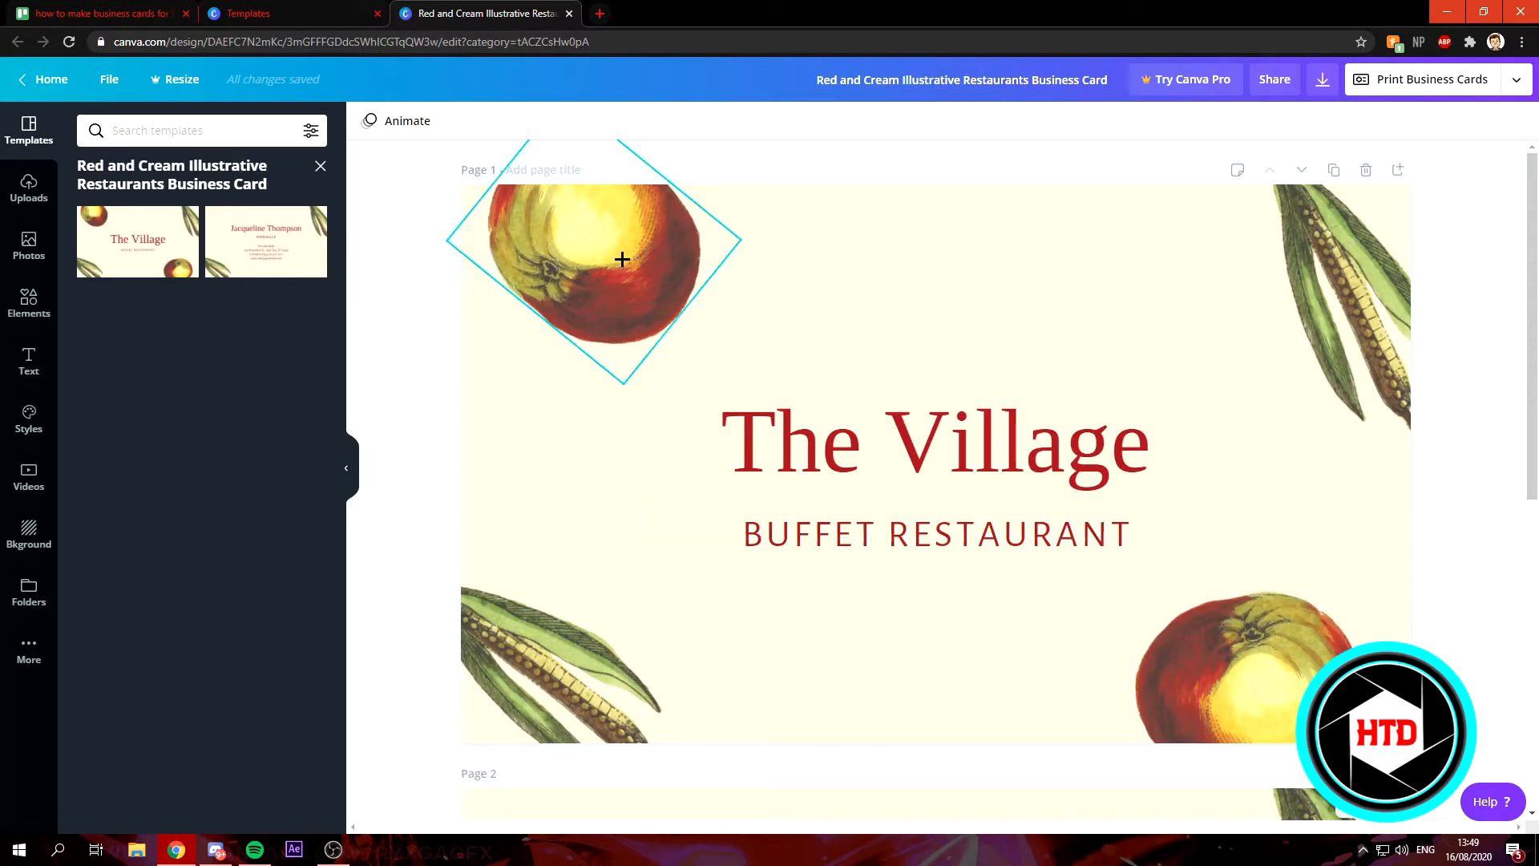
- Leave the current template's page previews and browse the business card template categories for other designs
{"action": "left_click", "coordinate": [321, 168]}
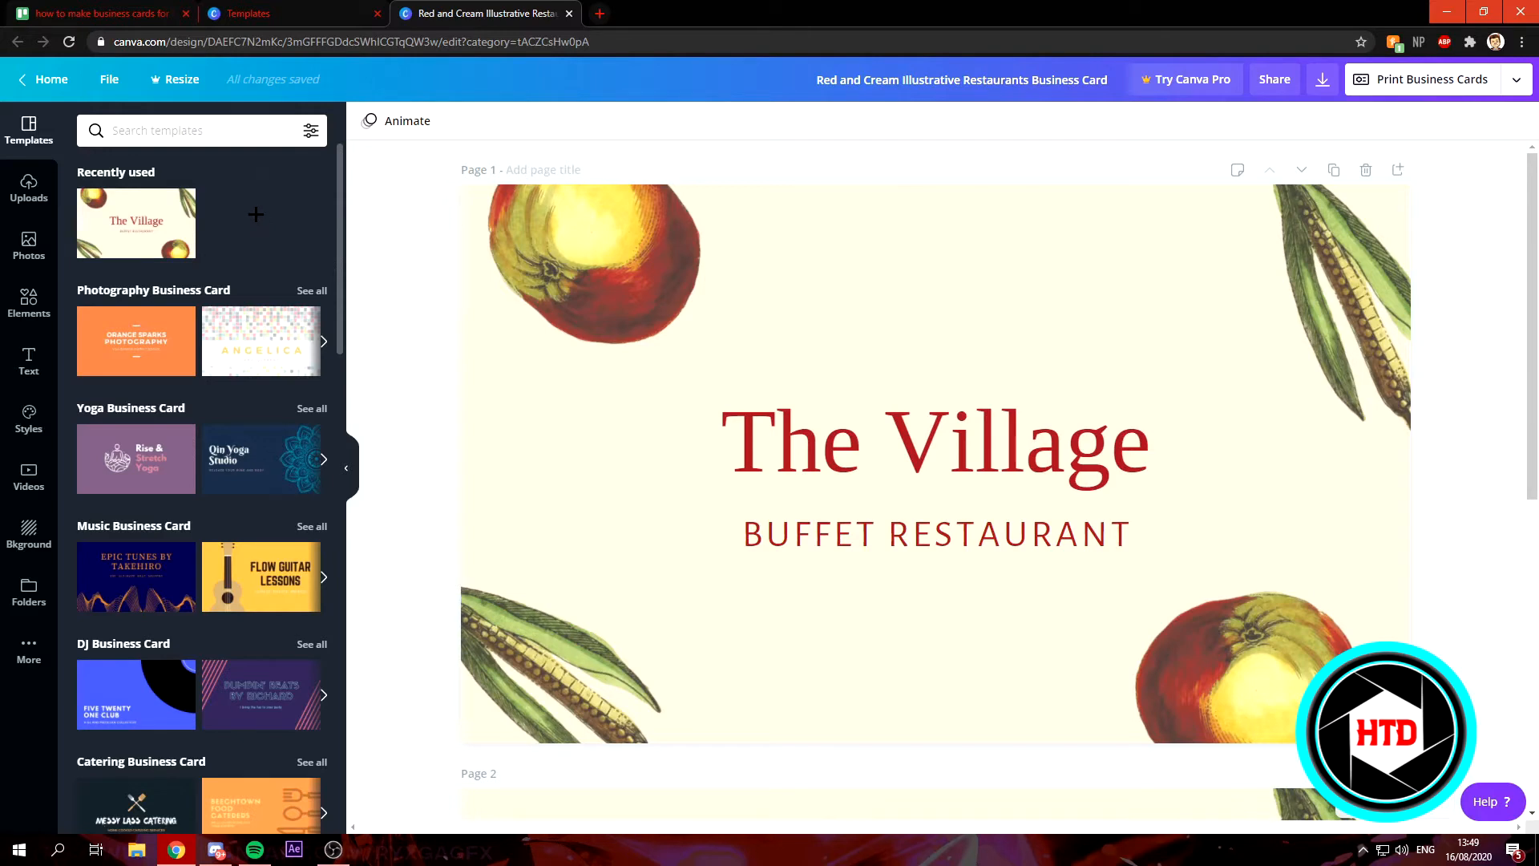
{"action": "scroll", "coordinate": [246, 251], "scroll_direction": "down", "scroll_amount": 9}
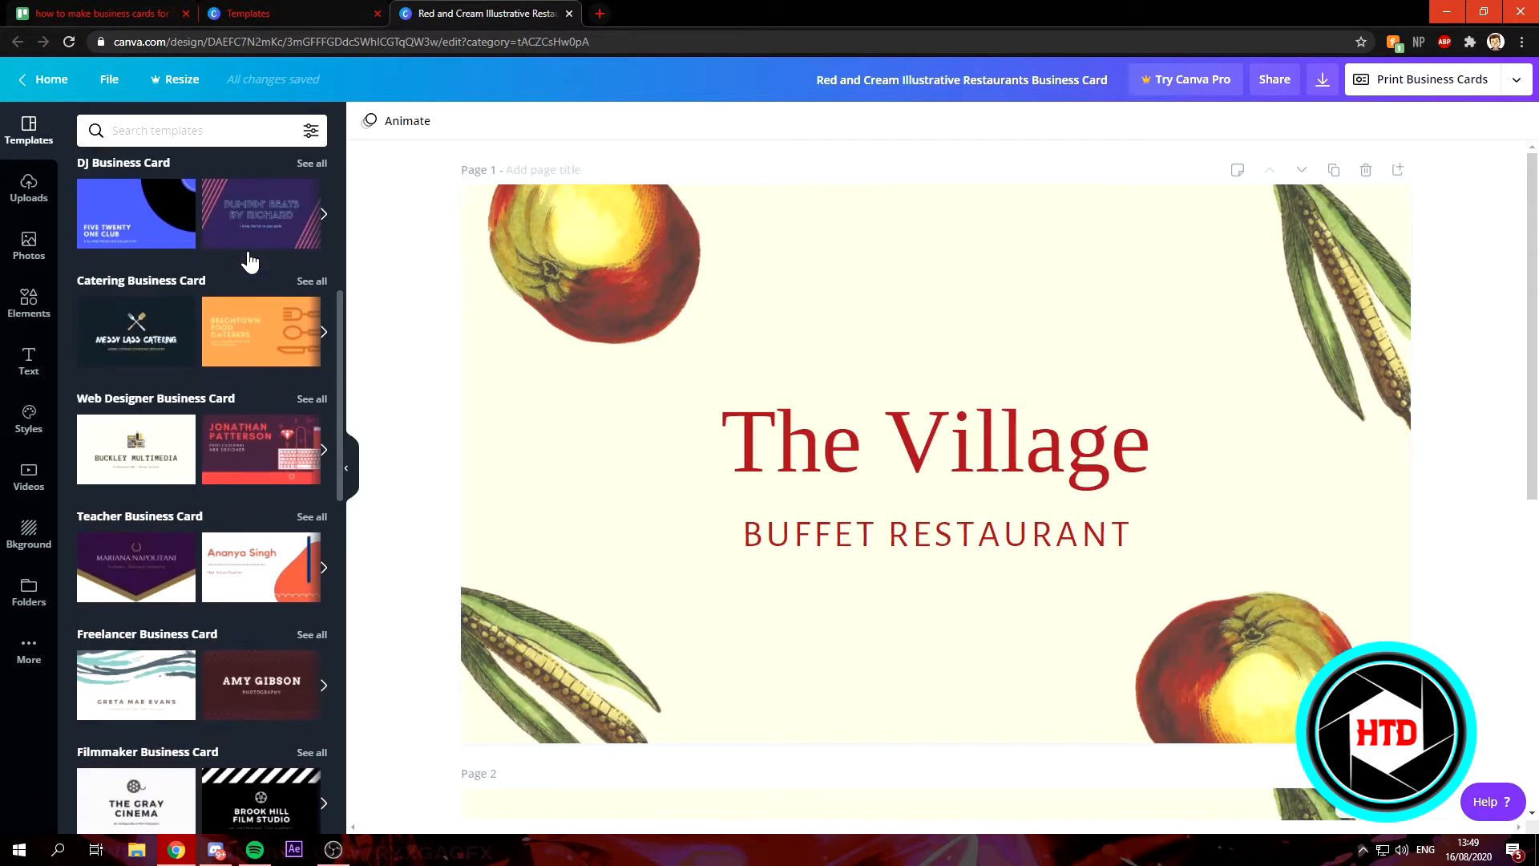
{"action": "scroll", "coordinate": [248, 260], "scroll_direction": "down", "scroll_amount": 5}
{"action": "scroll", "coordinate": [245, 253], "scroll_direction": "up", "scroll_amount": 5}
{"action": "scroll", "coordinate": [245, 251], "scroll_direction": "up", "scroll_amount": 3}
{"action": "scroll", "coordinate": [142, 445], "scroll_direction": "up", "scroll_amount": 3}
{"action": "scroll", "coordinate": [142, 445], "scroll_direction": "up", "scroll_amount": 3}
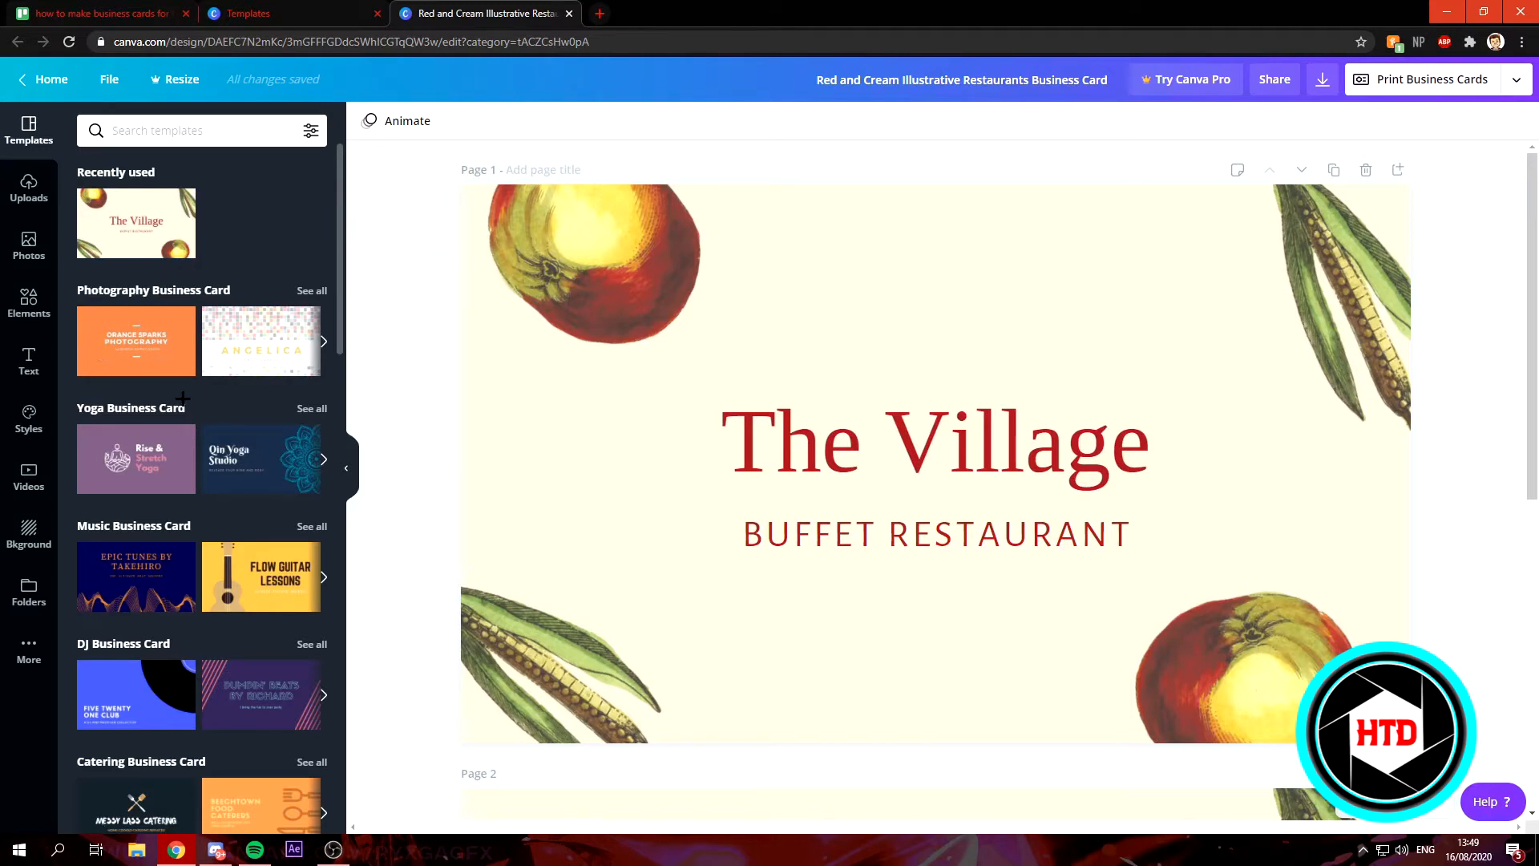
{"action": "scroll", "coordinate": [149, 409], "scroll_direction": "down", "scroll_amount": 1}
{"action": "scroll", "coordinate": [213, 522], "scroll_direction": "down", "scroll_amount": 1}
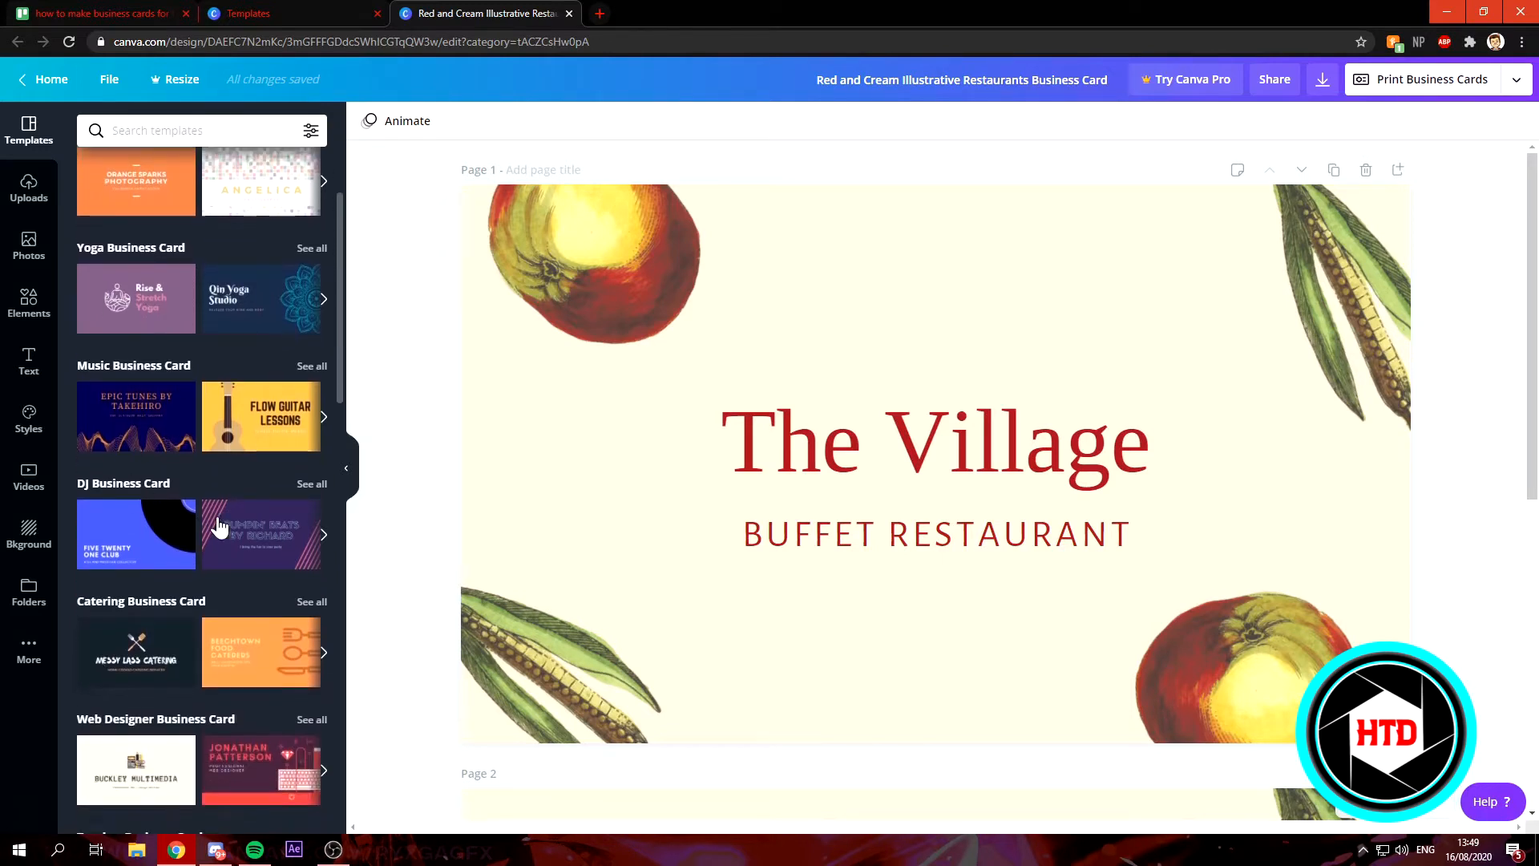
{"action": "scroll", "coordinate": [237, 677], "scroll_direction": "down", "scroll_amount": 2}
{"action": "scroll", "coordinate": [237, 677], "scroll_direction": "down", "scroll_amount": 3}
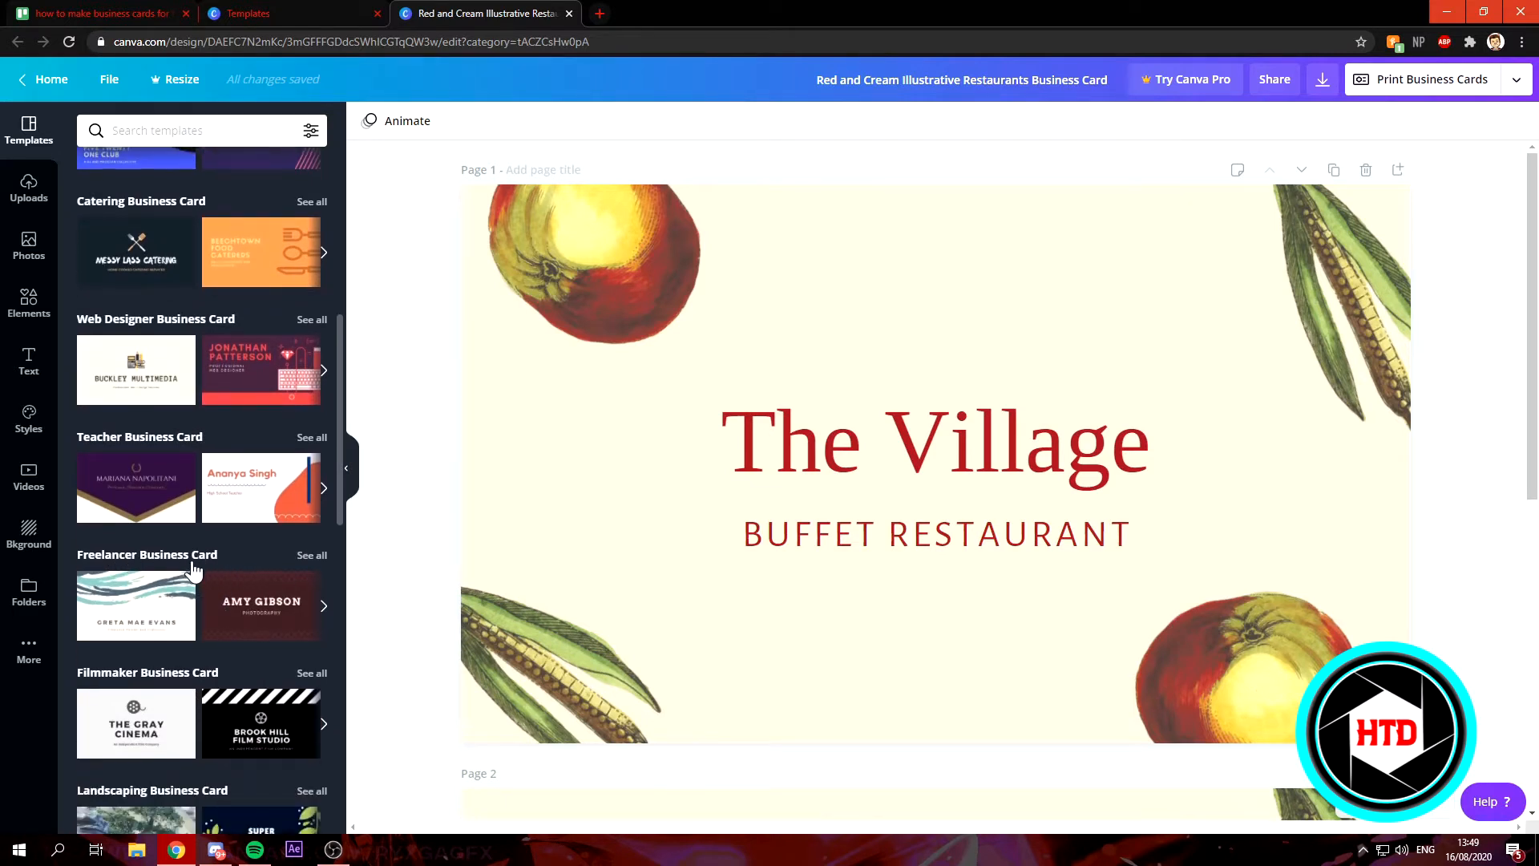
{"action": "scroll", "coordinate": [192, 569], "scroll_direction": "up", "scroll_amount": 2}
{"action": "scroll", "coordinate": [193, 569], "scroll_direction": "down", "scroll_amount": 1}
{"action": "scroll", "coordinate": [192, 569], "scroll_direction": "up", "scroll_amount": 1}
{"action": "scroll", "coordinate": [192, 569], "scroll_direction": "up", "scroll_amount": 3}
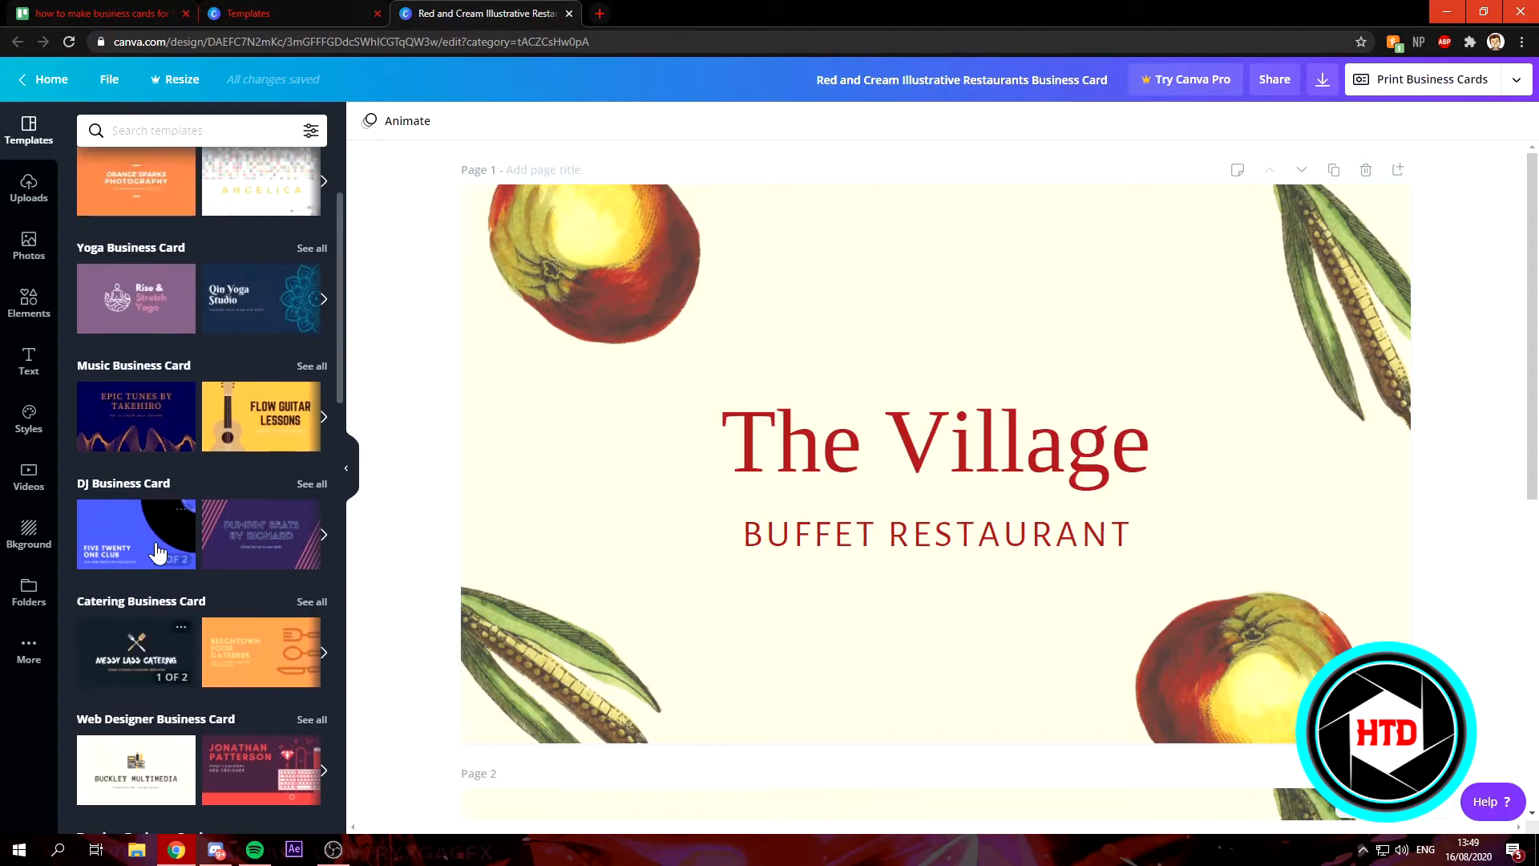
{"action": "scroll", "coordinate": [157, 553], "scroll_direction": "up", "scroll_amount": 1}
{"action": "scroll", "coordinate": [139, 363], "scroll_direction": "up", "scroll_amount": 1}
{"action": "scroll", "coordinate": [139, 364], "scroll_direction": "up", "scroll_amount": 1}
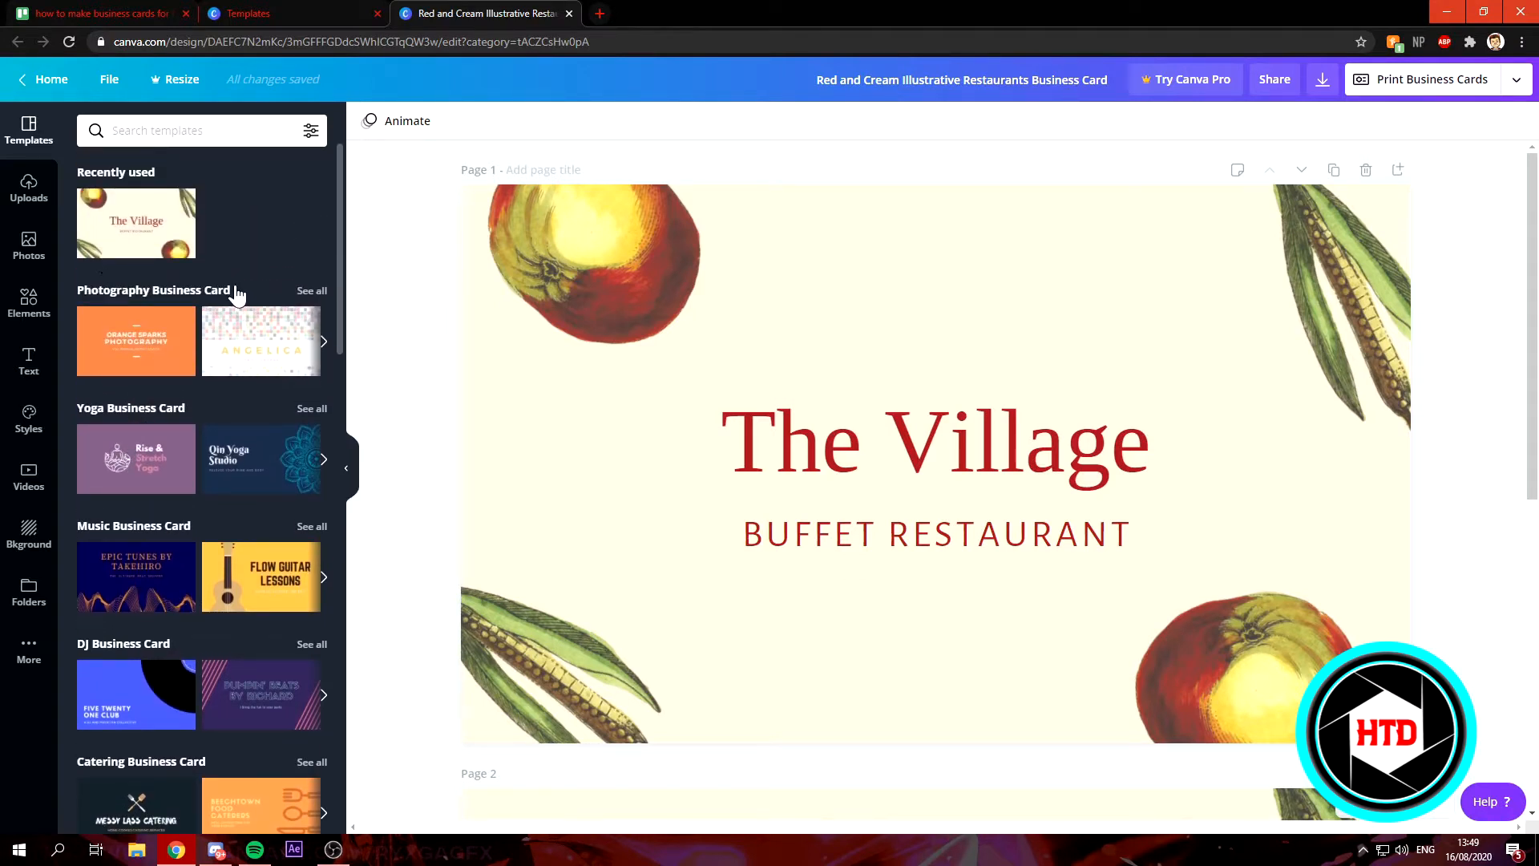
- List all Photography Business Card templates and apply the dark maroon one with diamond-patterned borders to page 1
{"action": "left_click", "coordinate": [317, 293]}
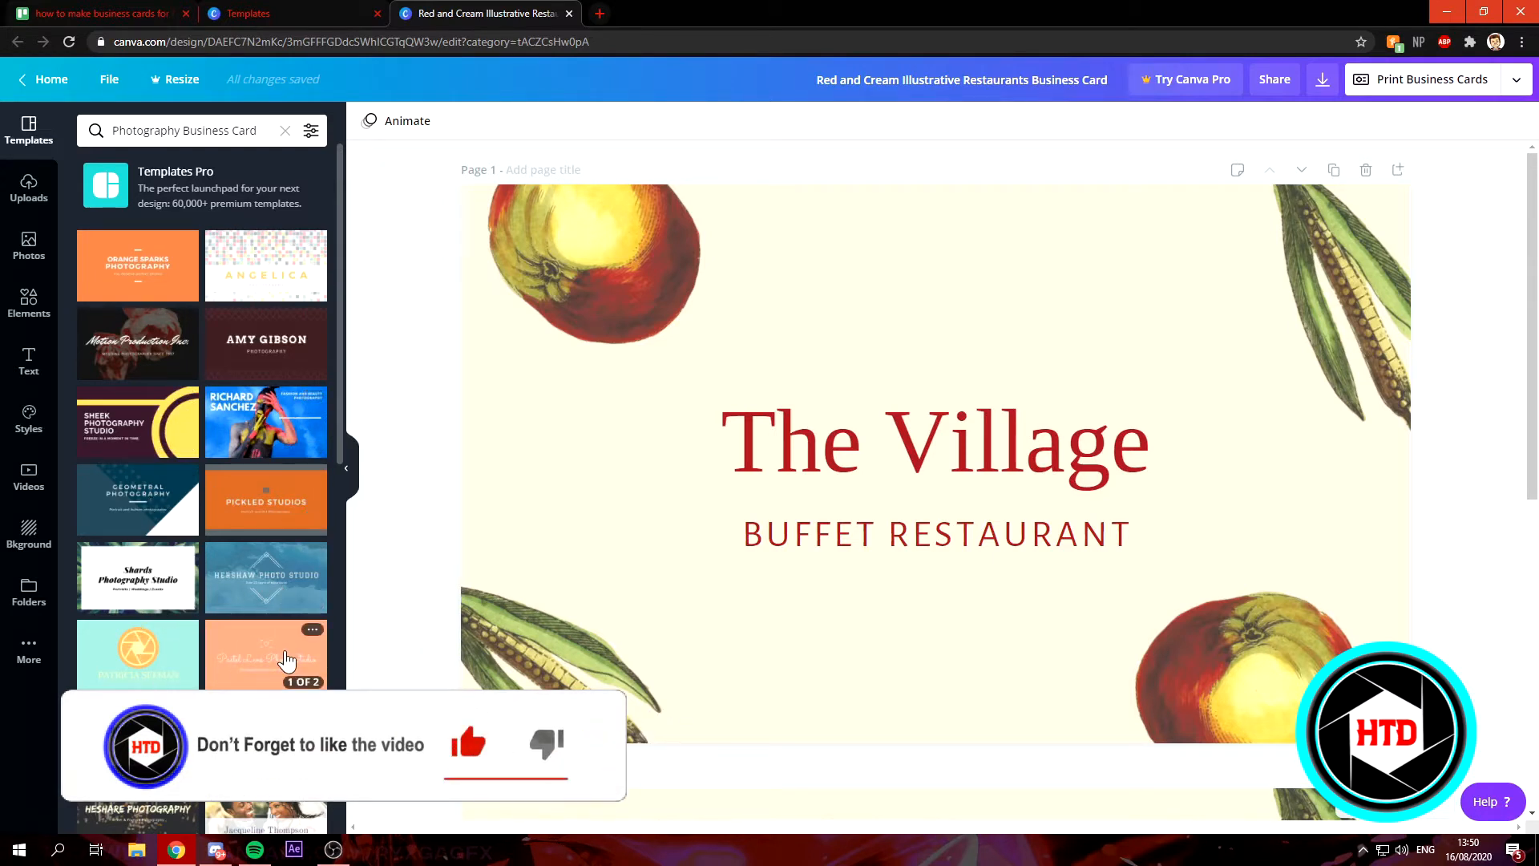
{"action": "scroll", "coordinate": [279, 561], "scroll_direction": "down", "scroll_amount": 4}
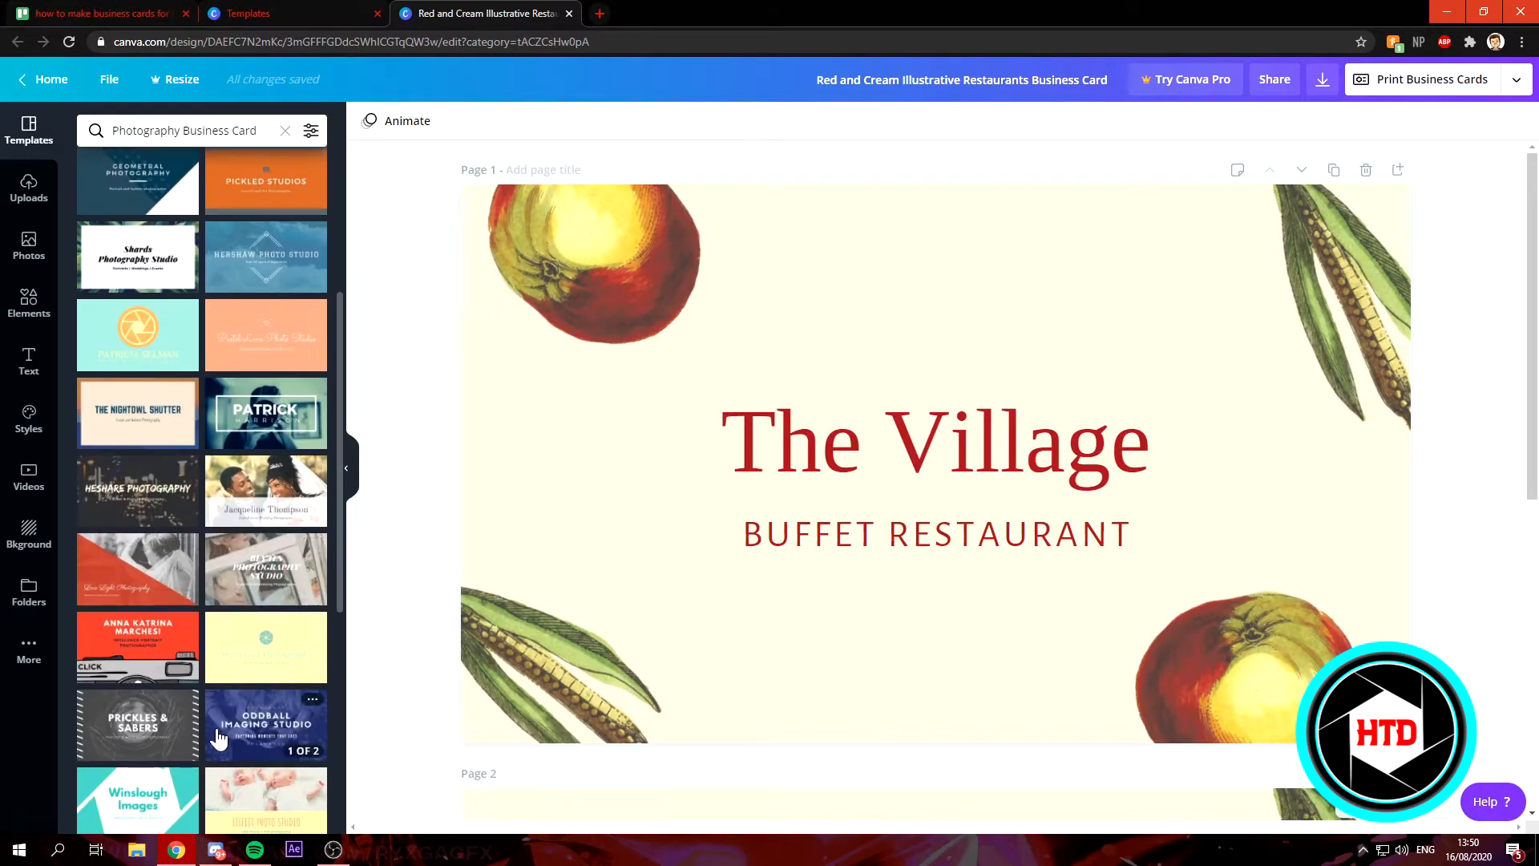
{"action": "scroll", "coordinate": [261, 794], "scroll_direction": "down", "scroll_amount": 2}
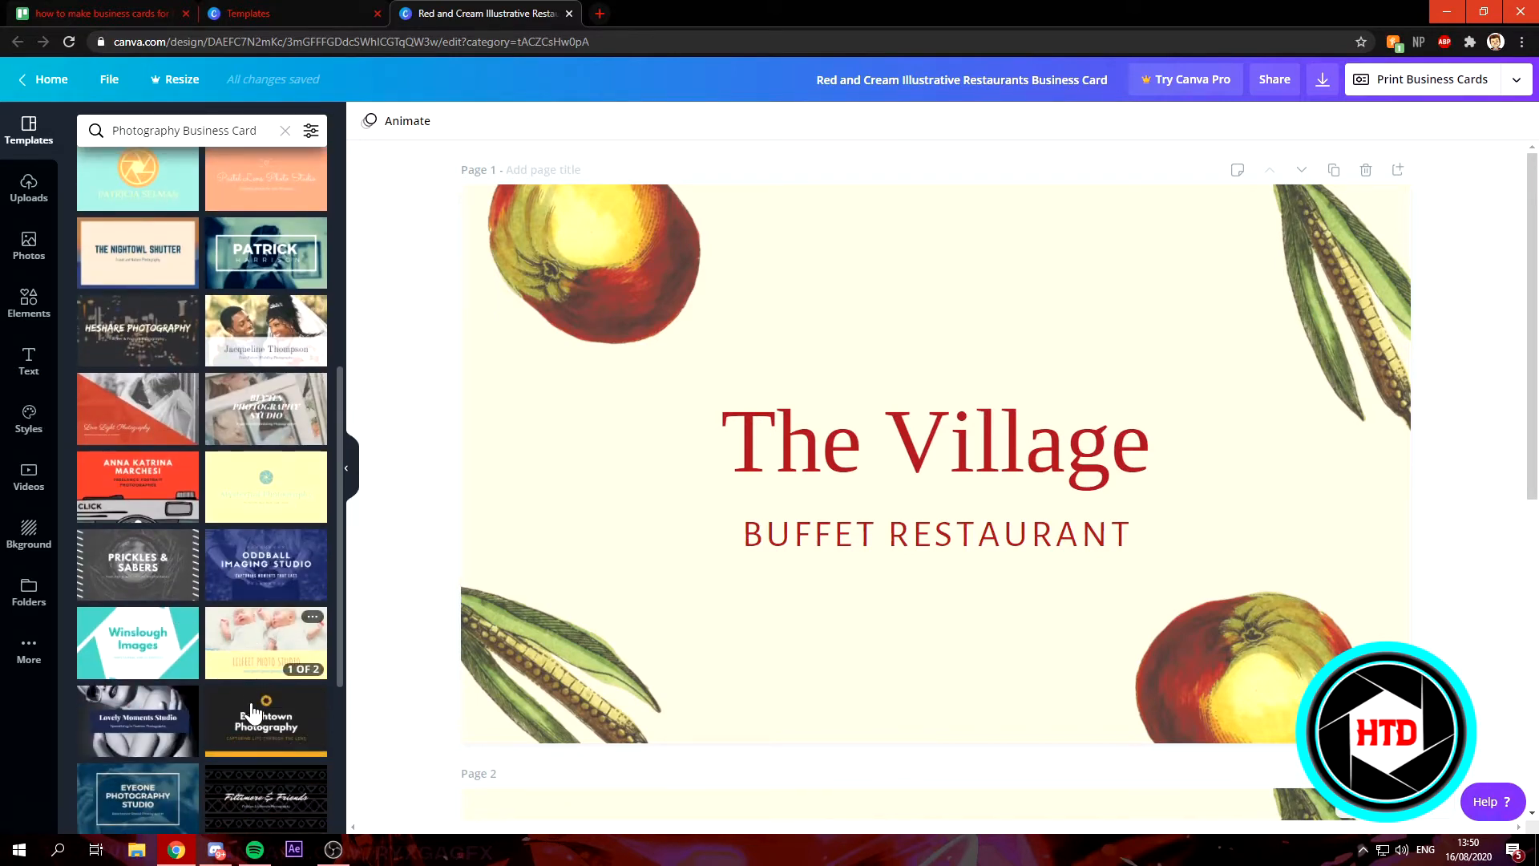
{"action": "scroll", "coordinate": [248, 706], "scroll_direction": "up", "scroll_amount": 4}
{"action": "scroll", "coordinate": [251, 641], "scroll_direction": "up", "scroll_amount": 2}
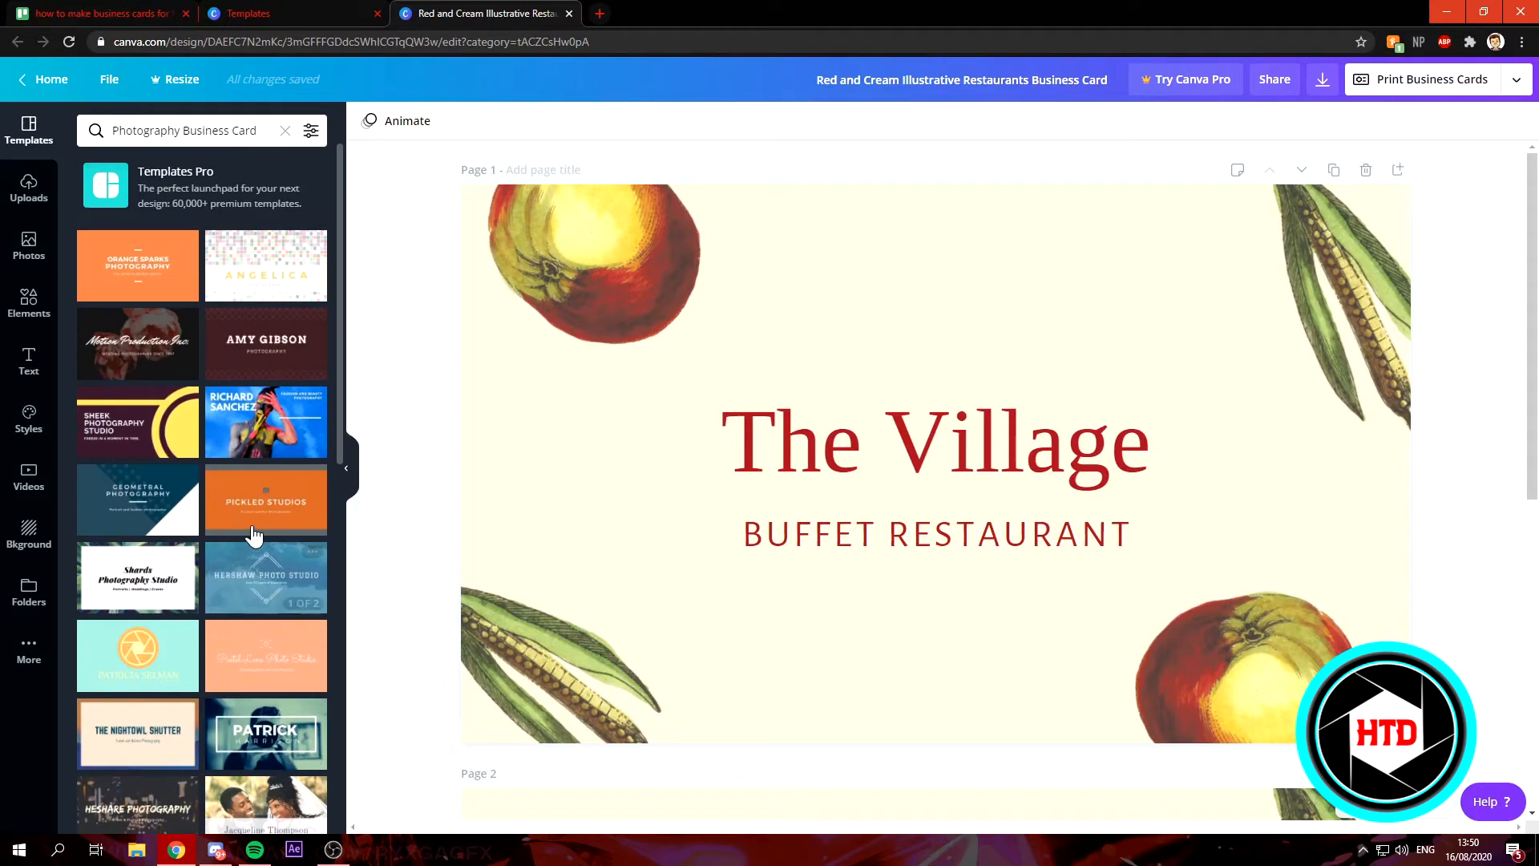
{"action": "left_click", "coordinate": [268, 344]}
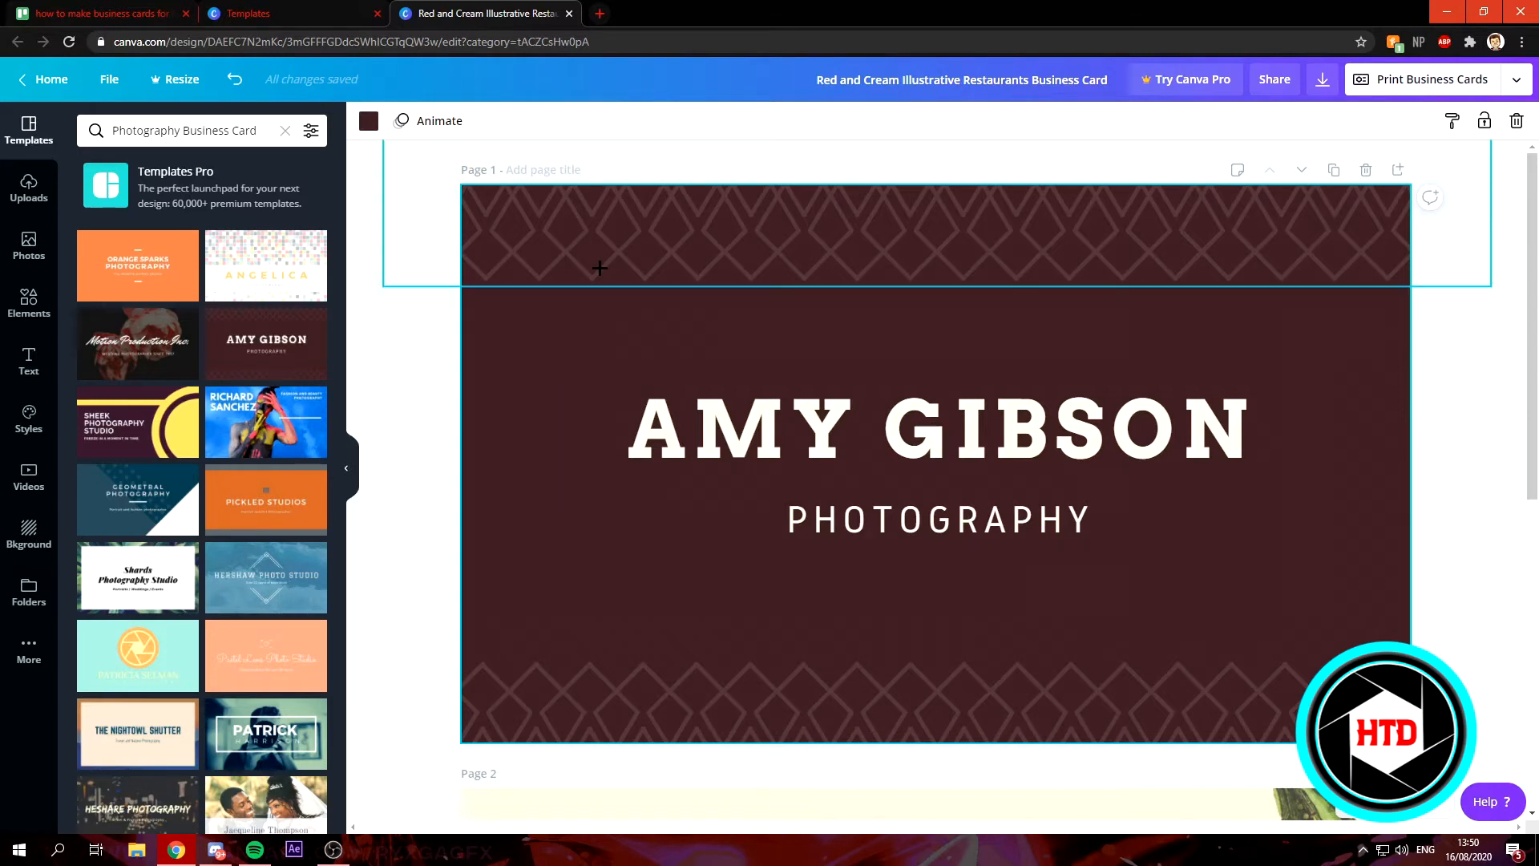
- Replace the name in the card's main heading with "HOW TO DIGITAL"
{"action": "double_click", "coordinate": [1035, 429]}
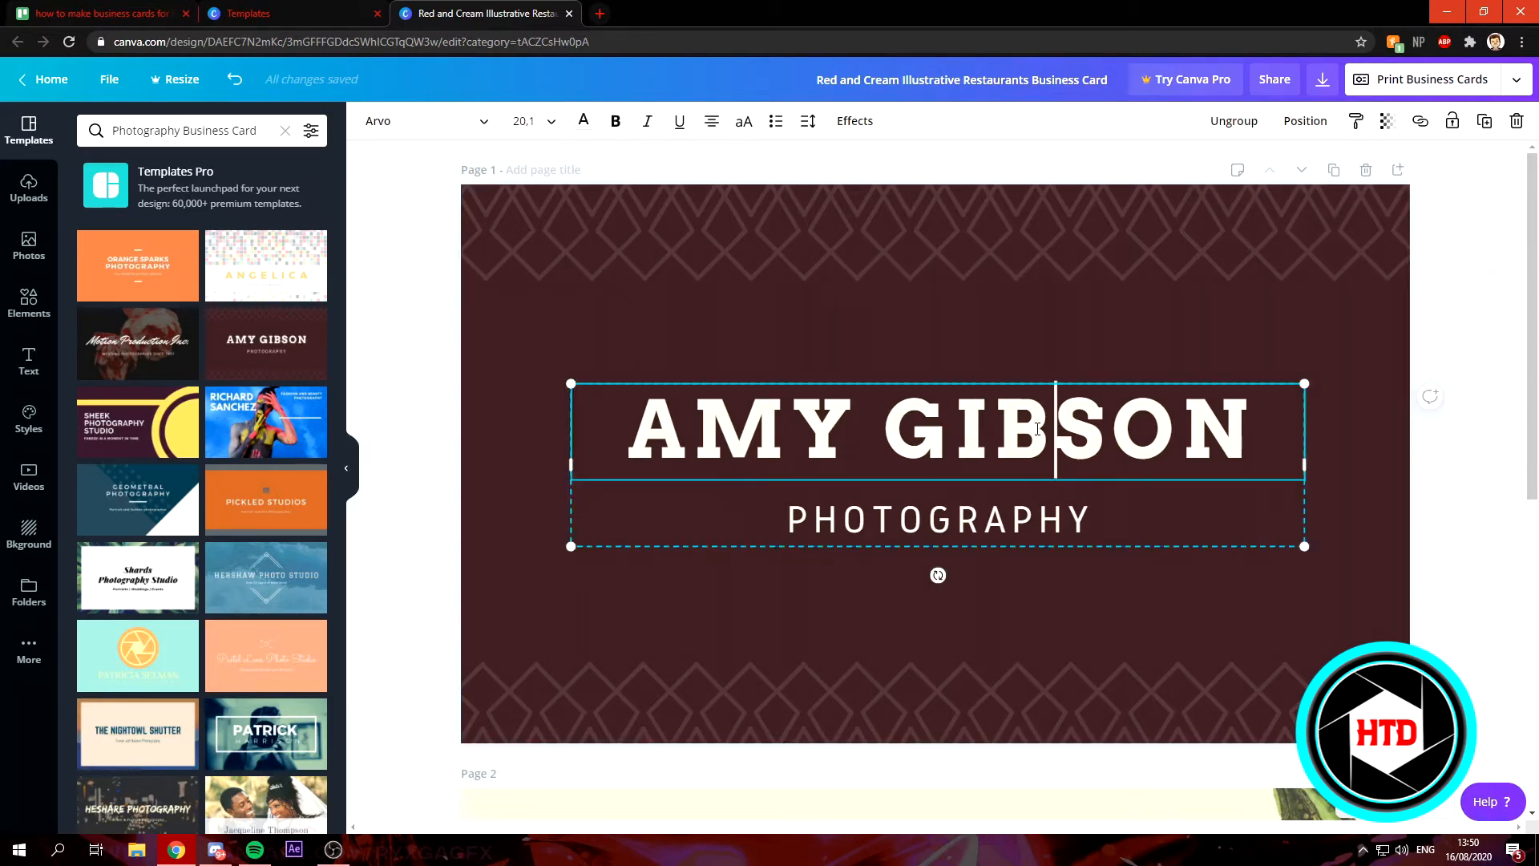
{"action": "left_click_drag", "start_coordinate": [1255, 429], "coordinate": [630, 401]}
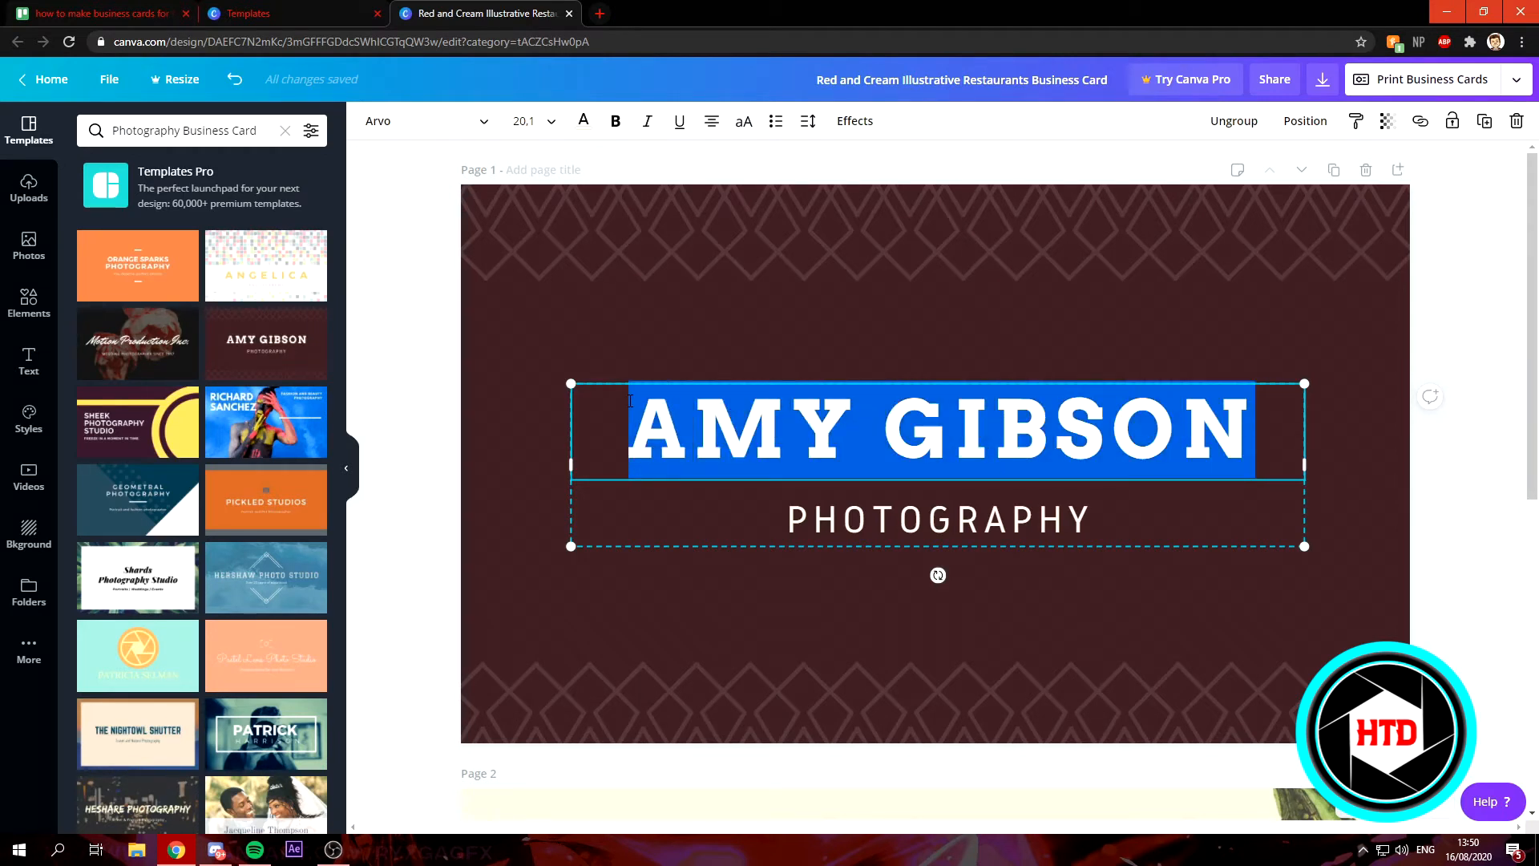
{"action": "type", "text": "H"}
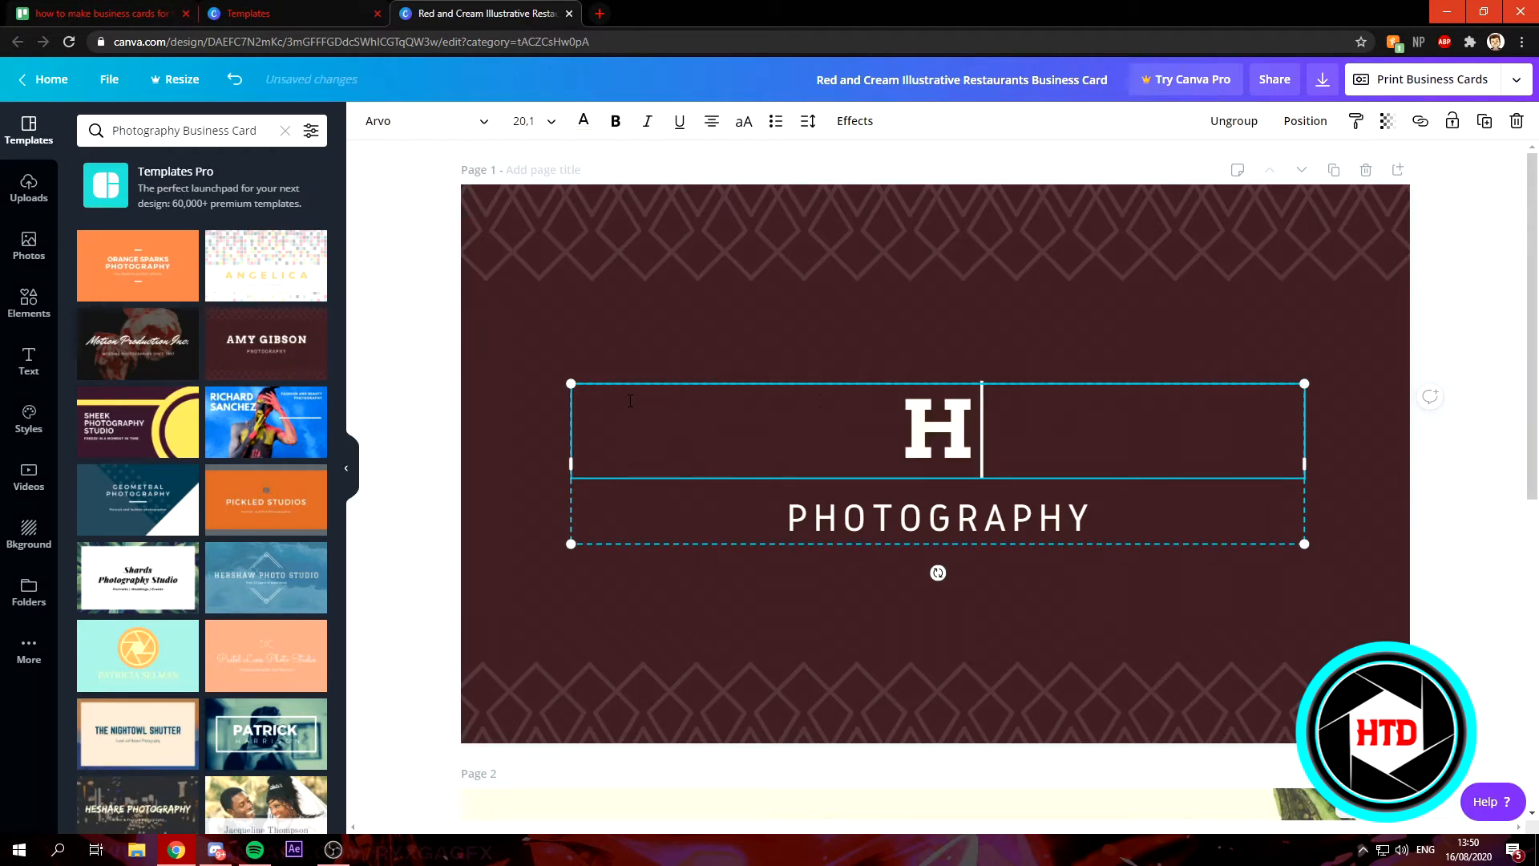
{"action": "type", "text": "OW TO DIGITAL"}
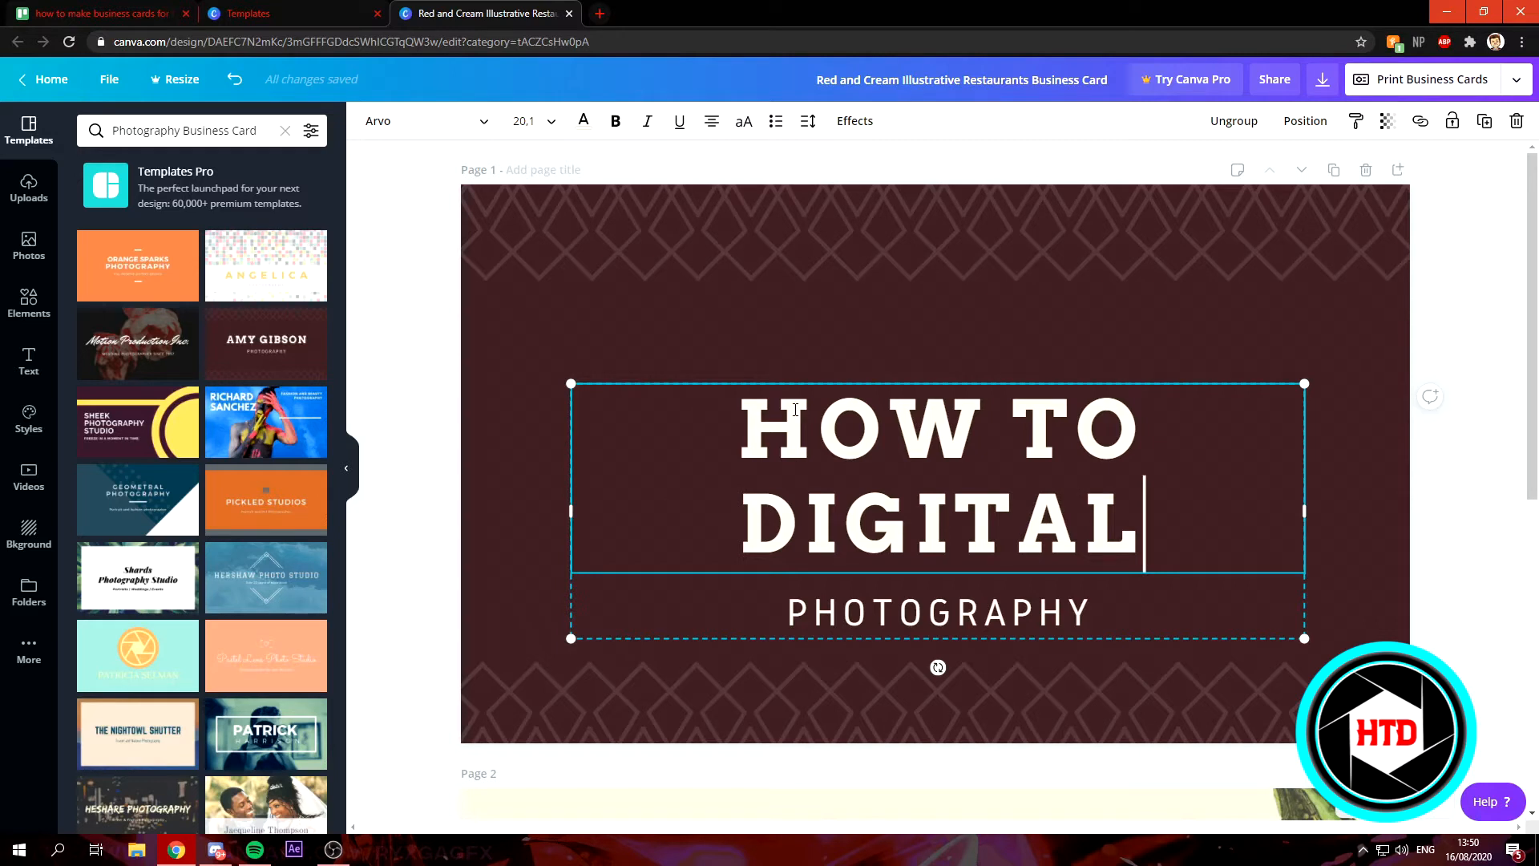
- Reduce the "HOW TO DIGITAL" heading's font size to 16 so it fits on one line
{"action": "key", "text": "shift+Left"}
{"action": "key", "text": "shift+Left"}
{"action": "key", "text": "shift+Left"}
{"action": "left_click", "coordinate": [763, 440], "text": "shift"}
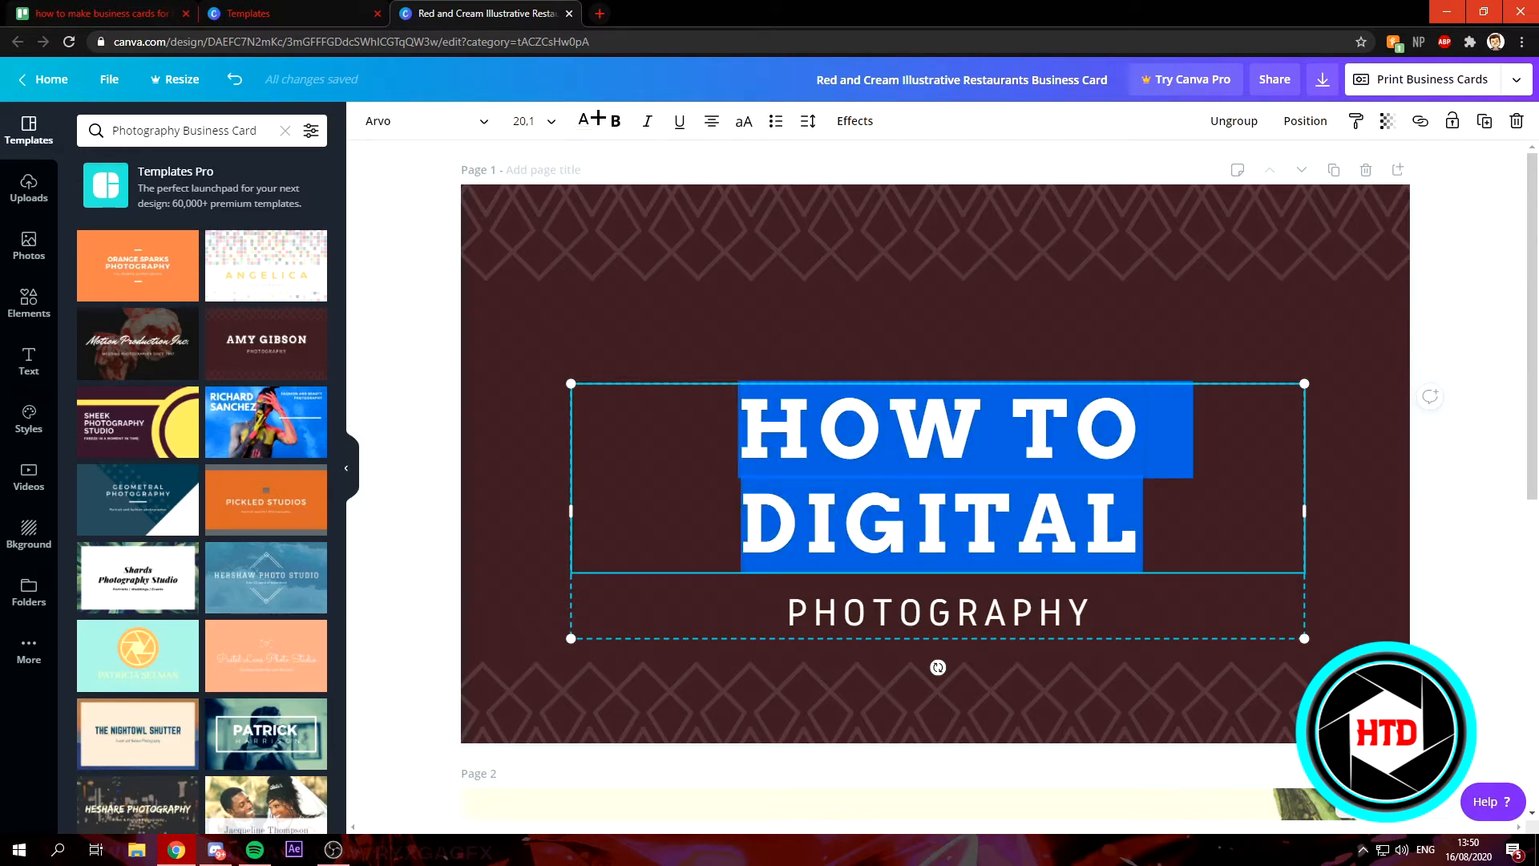
{"action": "left_click", "coordinate": [552, 121]}
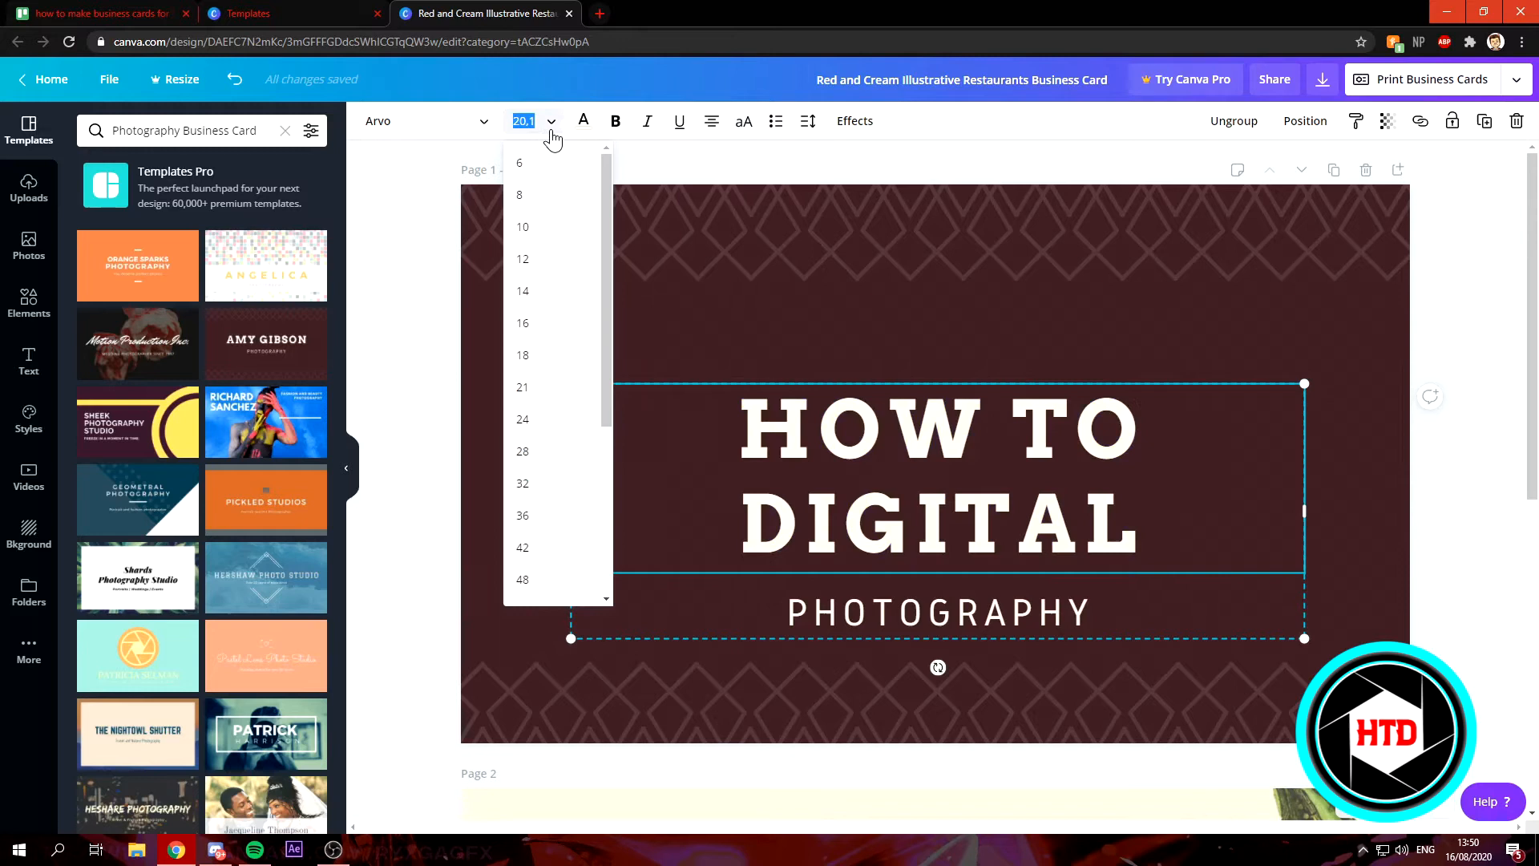
{"action": "left_click", "coordinate": [545, 357]}
{"action": "left_click", "coordinate": [555, 125]}
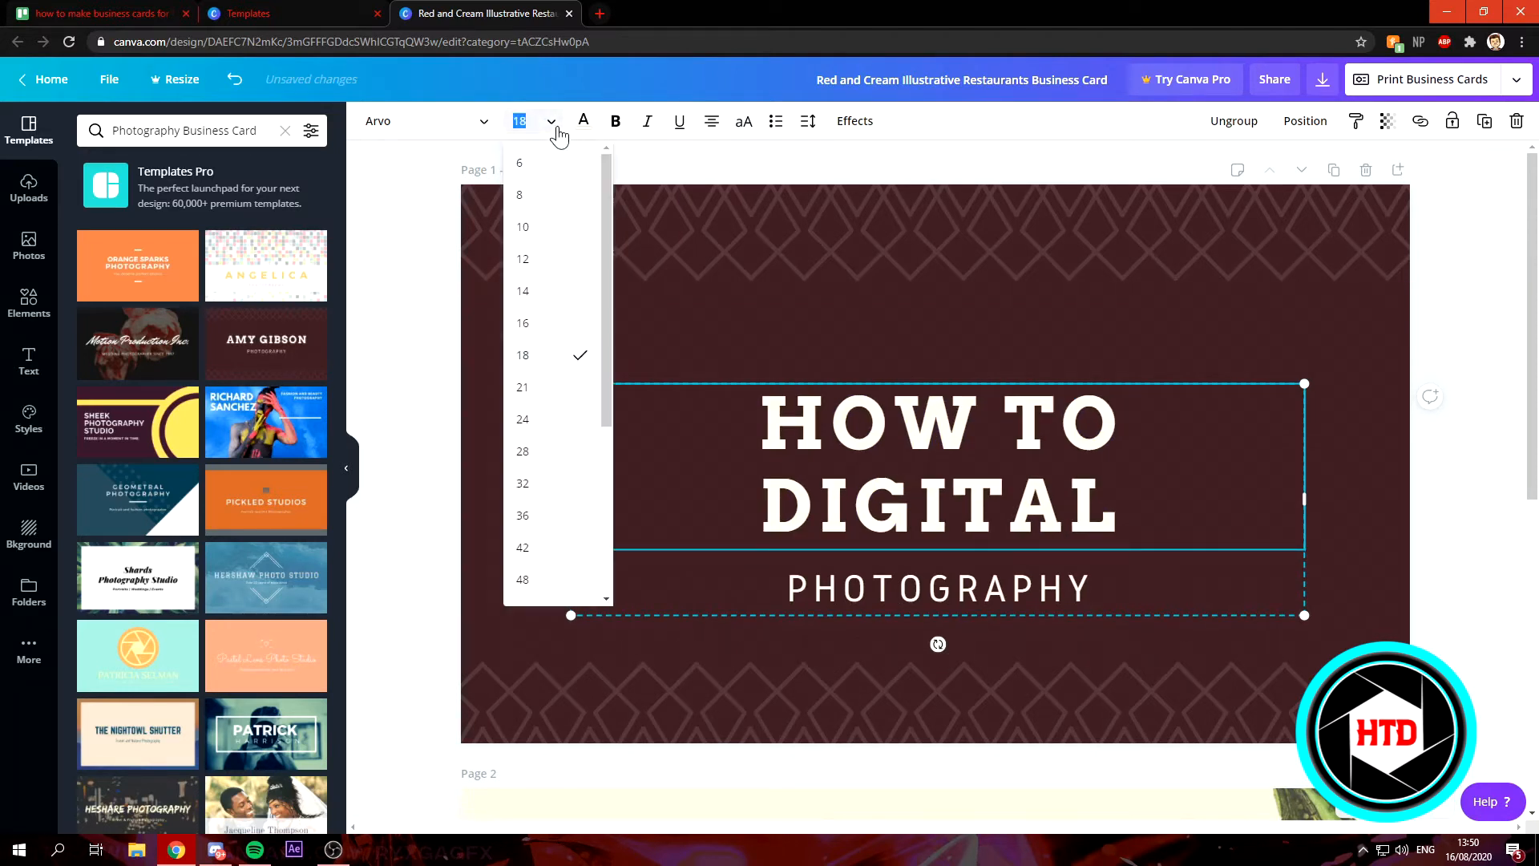
{"action": "left_click", "coordinate": [547, 319]}
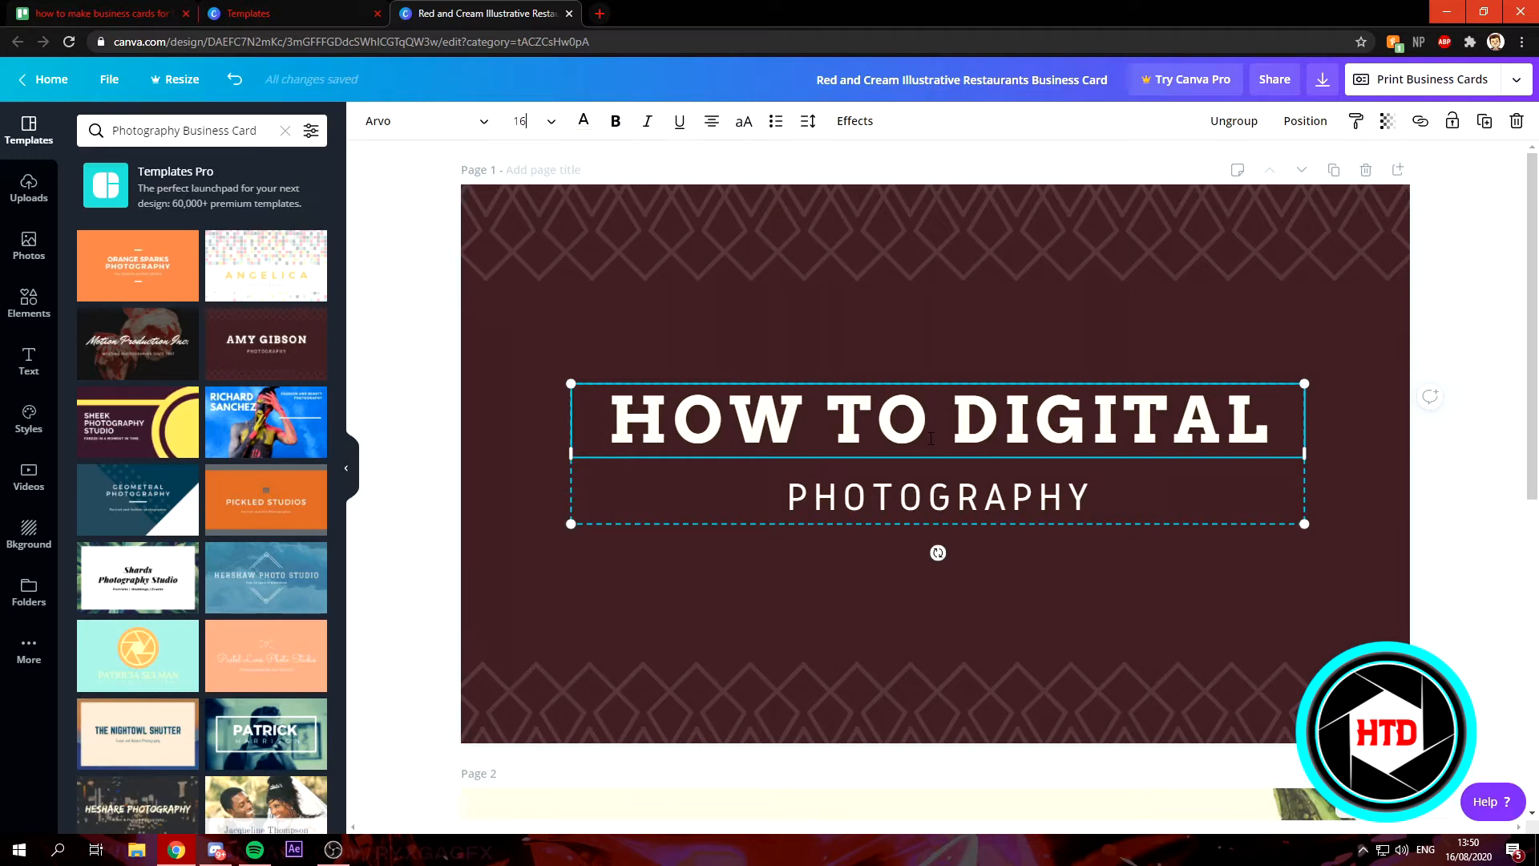
- Select the page 1 background and open its colour choices
{"action": "left_click", "coordinate": [618, 326]}
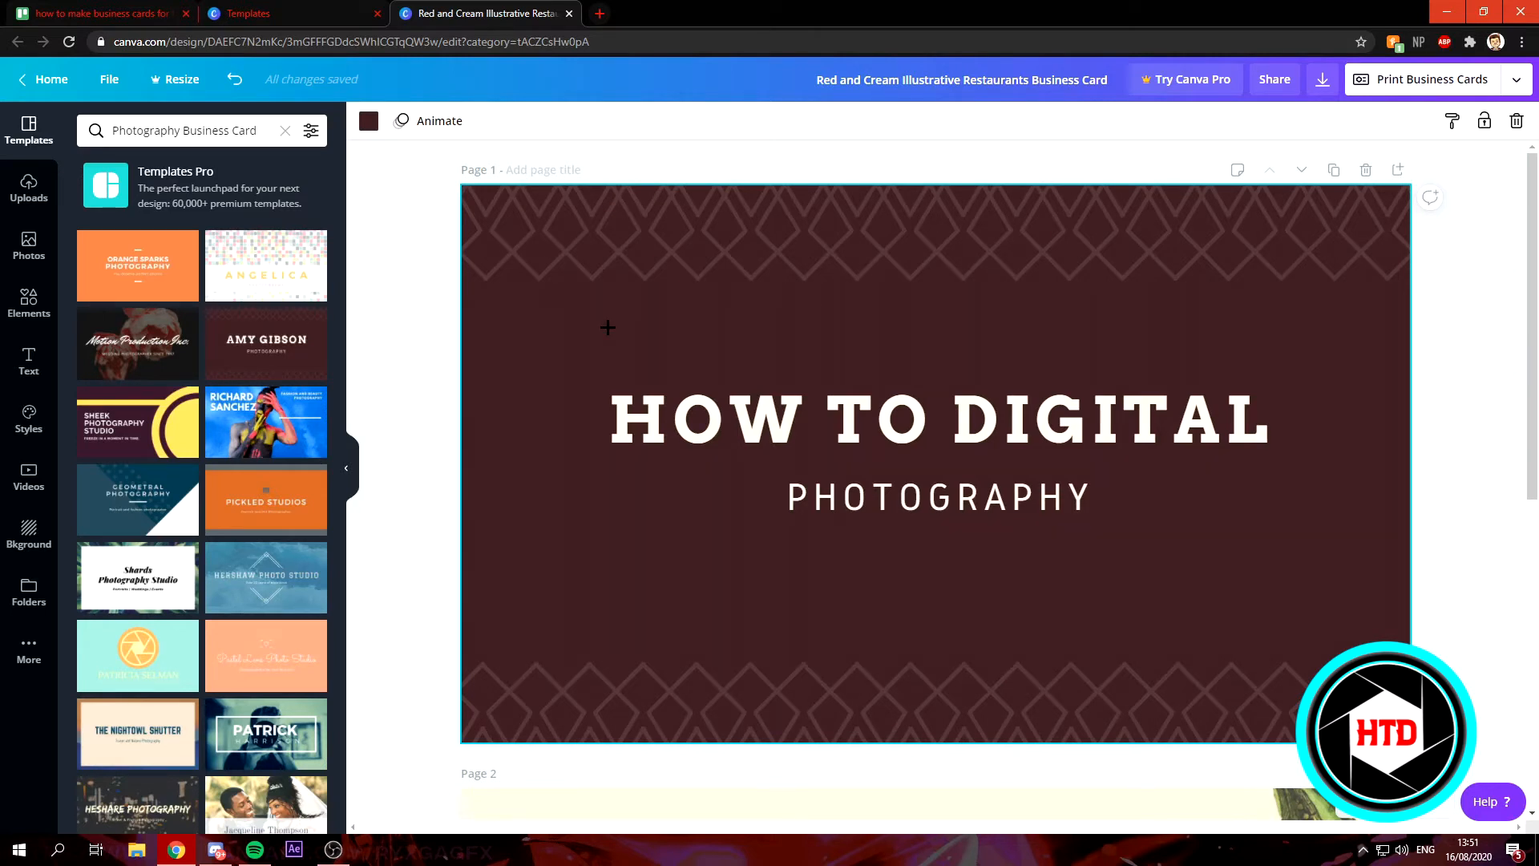
{"action": "left_click", "coordinate": [368, 121]}
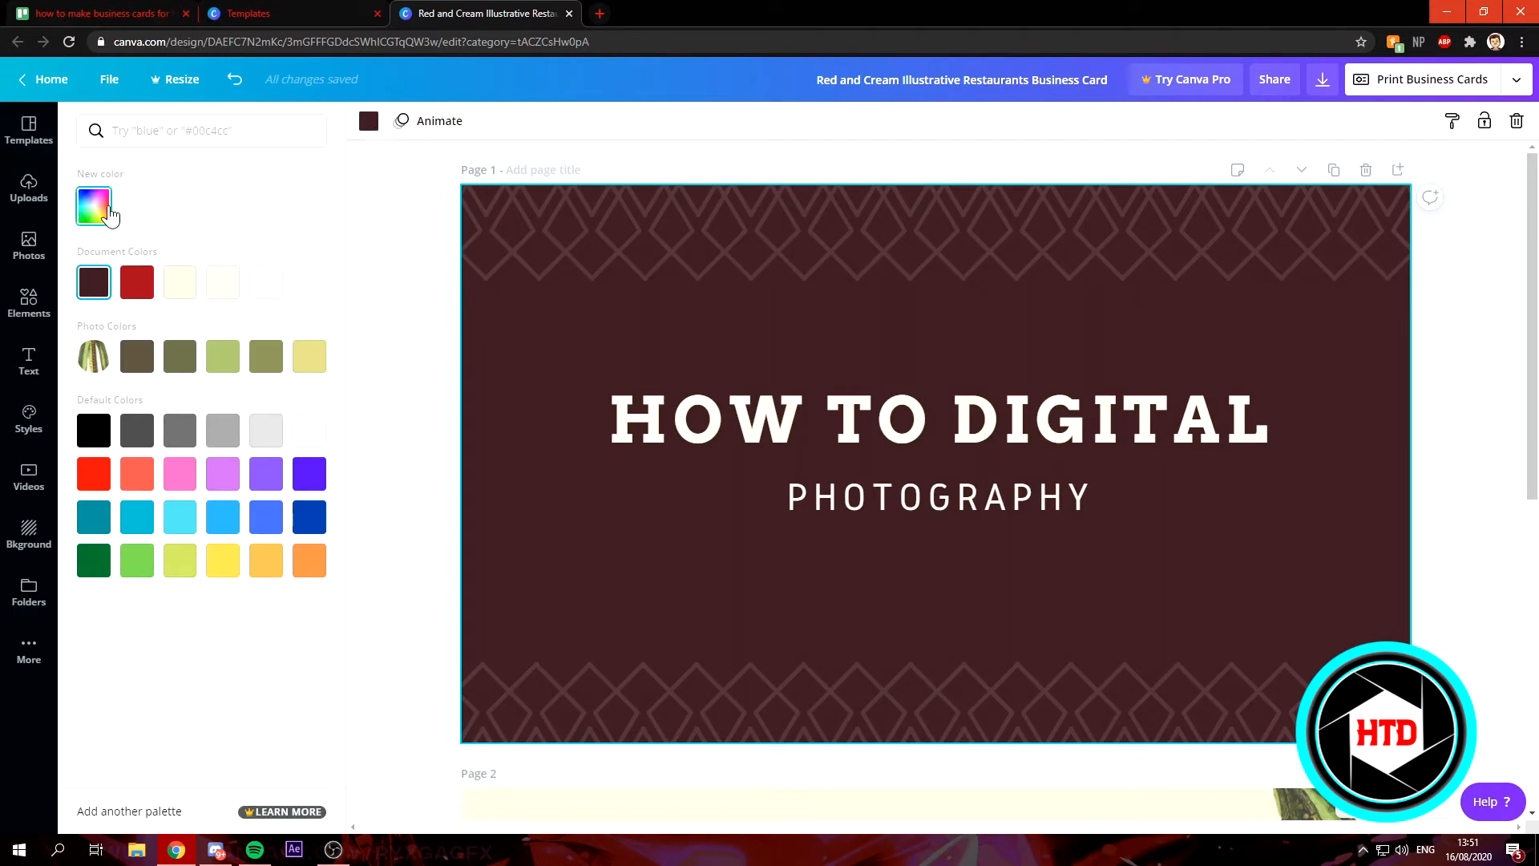
- Try several default colours on the card background, including light blue, purple and grey, and undo them all
{"action": "left_click", "coordinate": [189, 523]}
{"action": "left_click", "coordinate": [266, 473]}
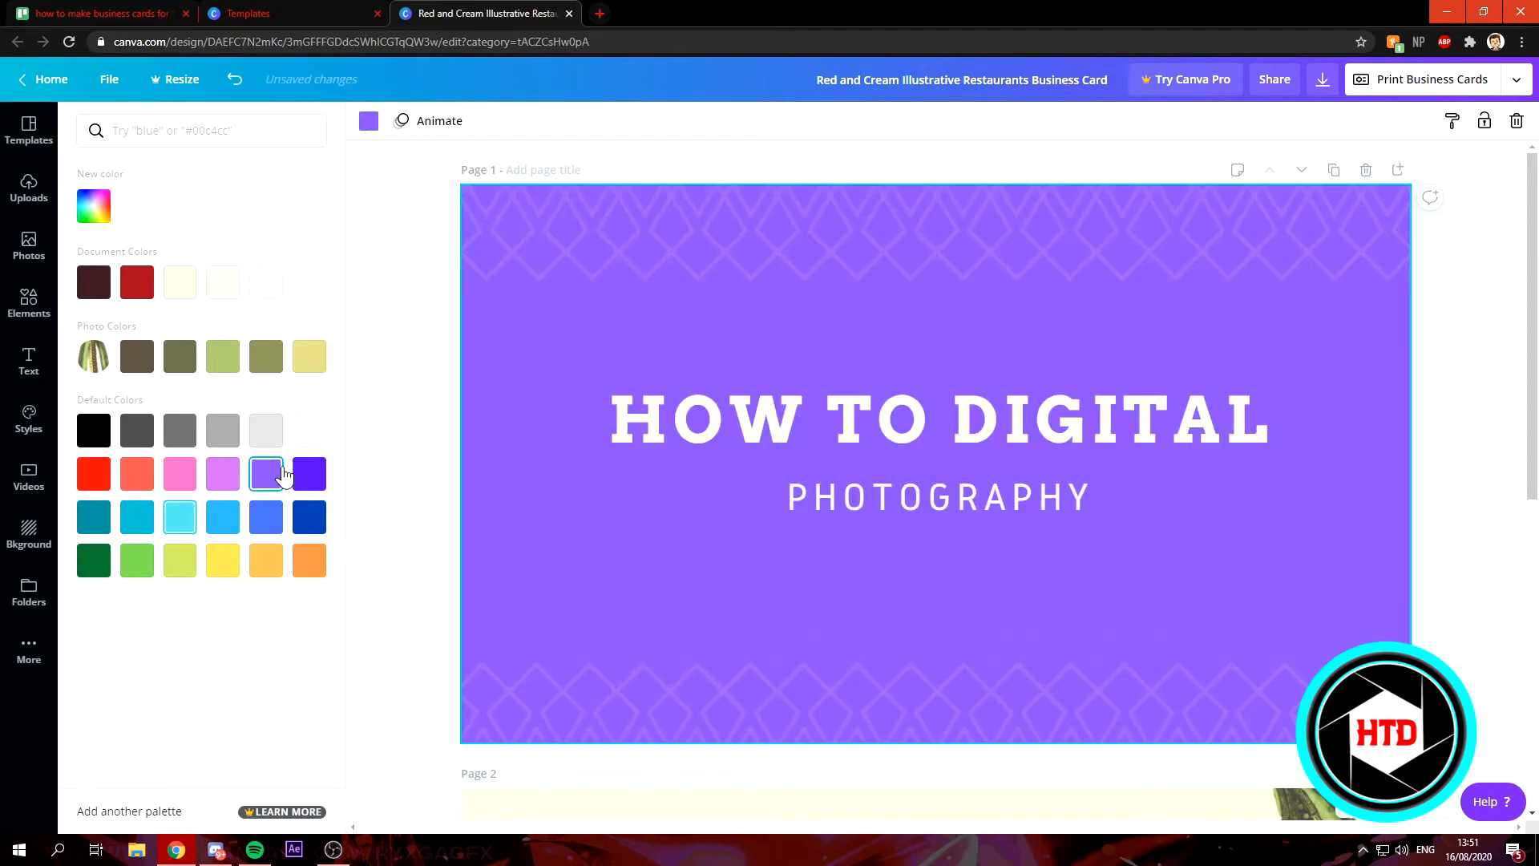
{"action": "left_click", "coordinate": [309, 474]}
{"action": "left_click", "coordinate": [223, 432]}
{"action": "key", "text": "ctrl+z"}
{"action": "key", "text": "ctrl+z"}
{"action": "key", "text": "ctrl+z"}
{"action": "key", "text": "ctrl+z"}
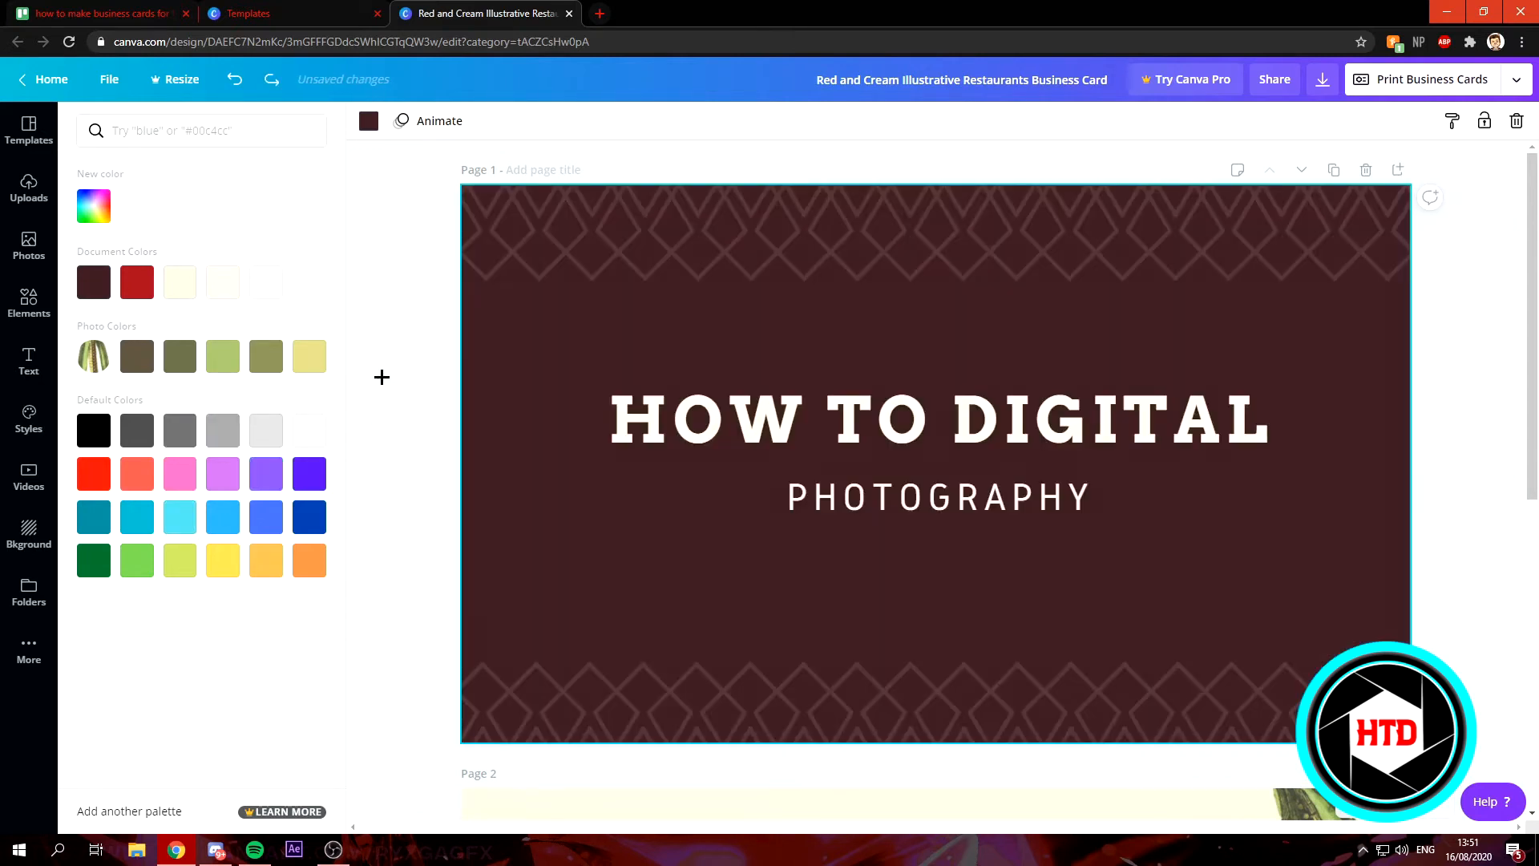
- Give the card background a custom teal-blue colour by adjusting its hue and shade
{"action": "left_click", "coordinate": [97, 207]}
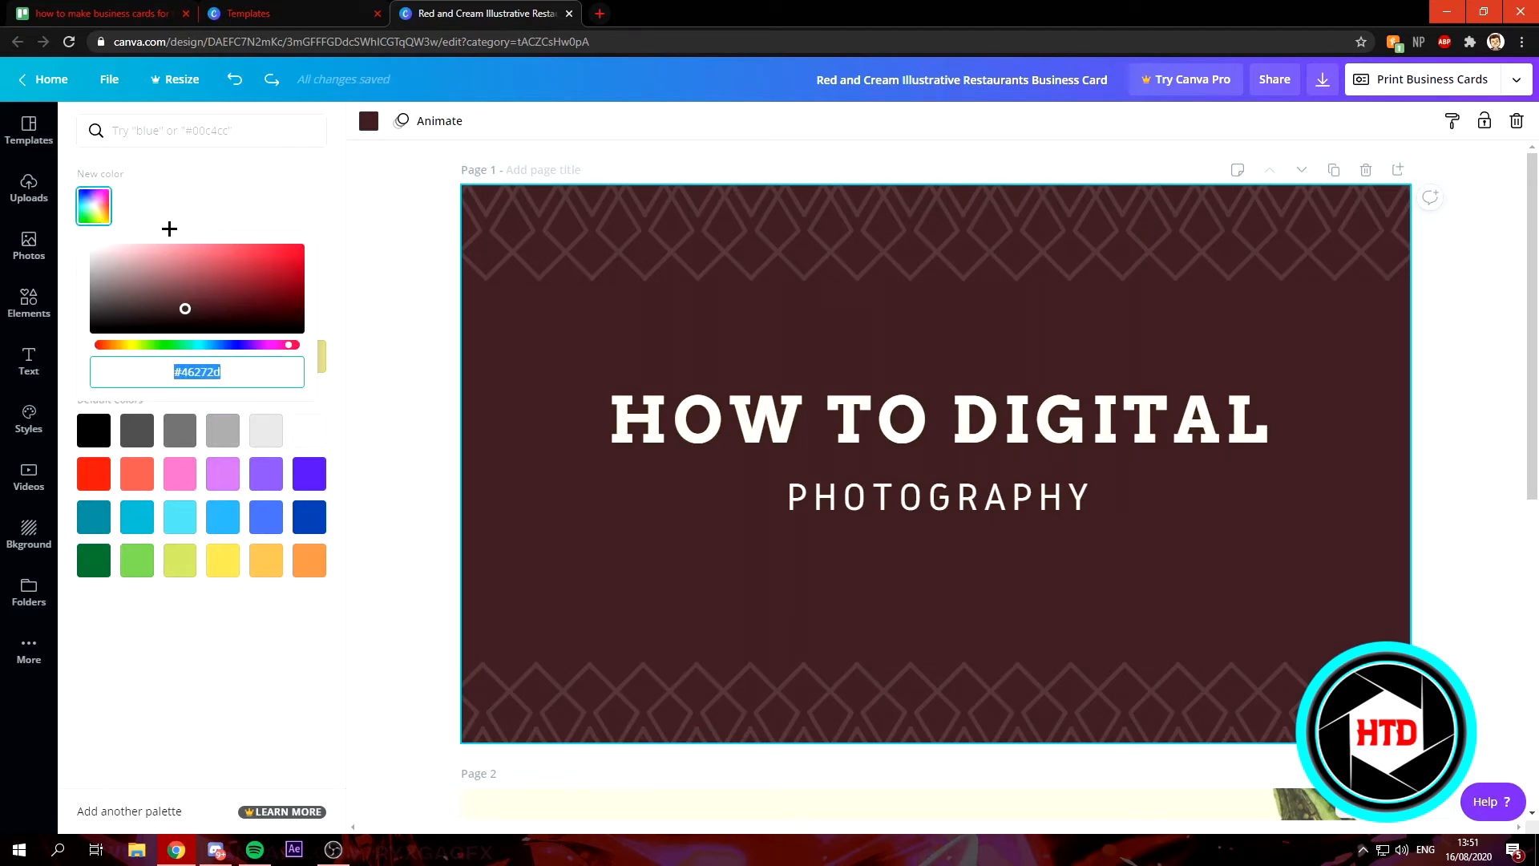
{"action": "left_click_drag", "start_coordinate": [185, 311], "coordinate": [244, 267]}
{"action": "left_click_drag", "start_coordinate": [289, 345], "coordinate": [178, 375]}
{"action": "left_click", "coordinate": [158, 378]}
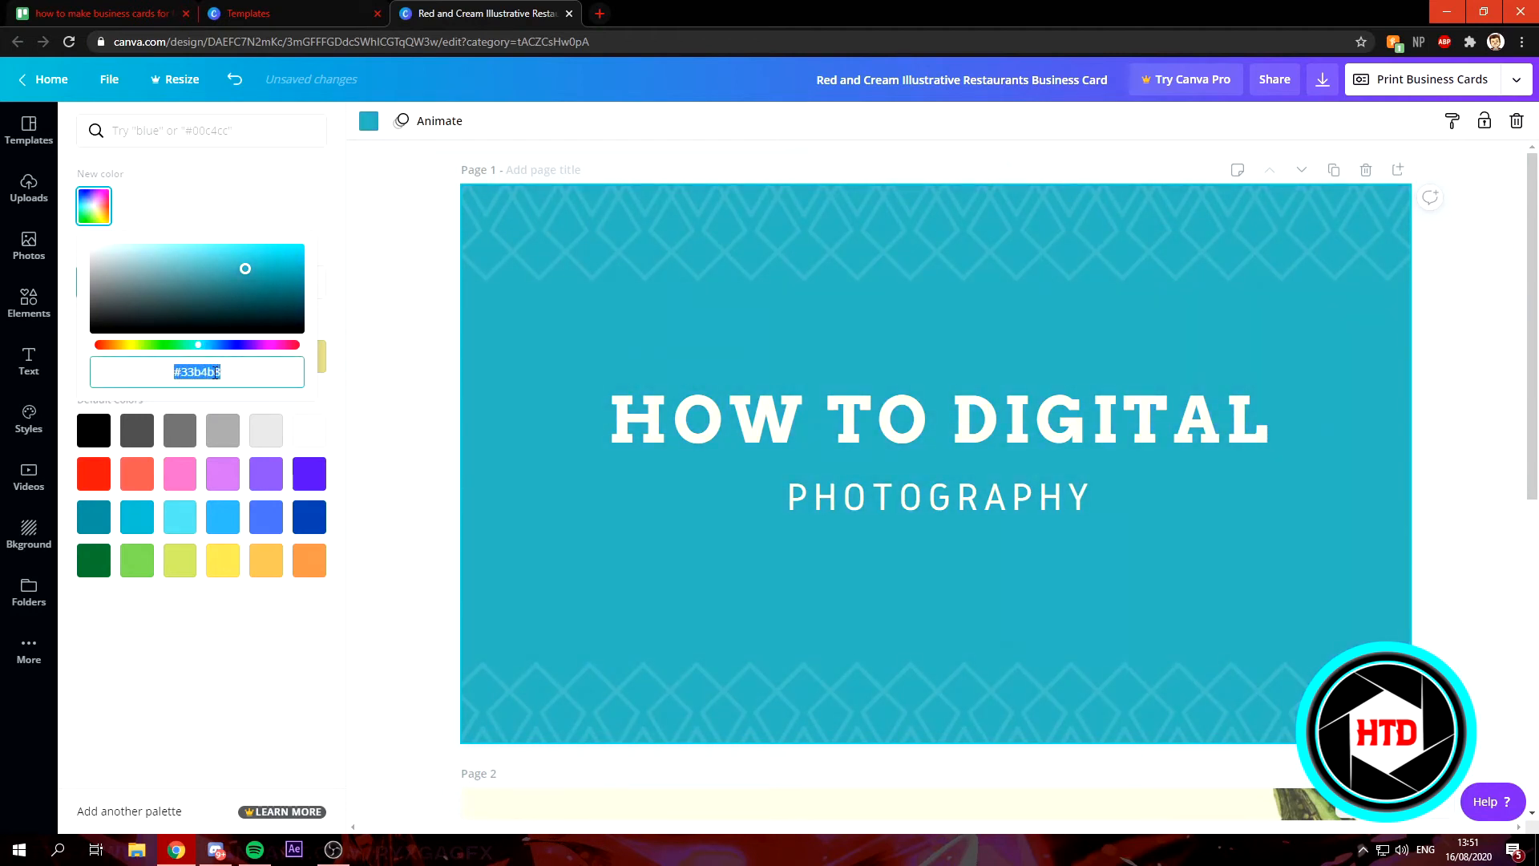
{"action": "left_click_drag", "start_coordinate": [244, 264], "coordinate": [239, 270]}
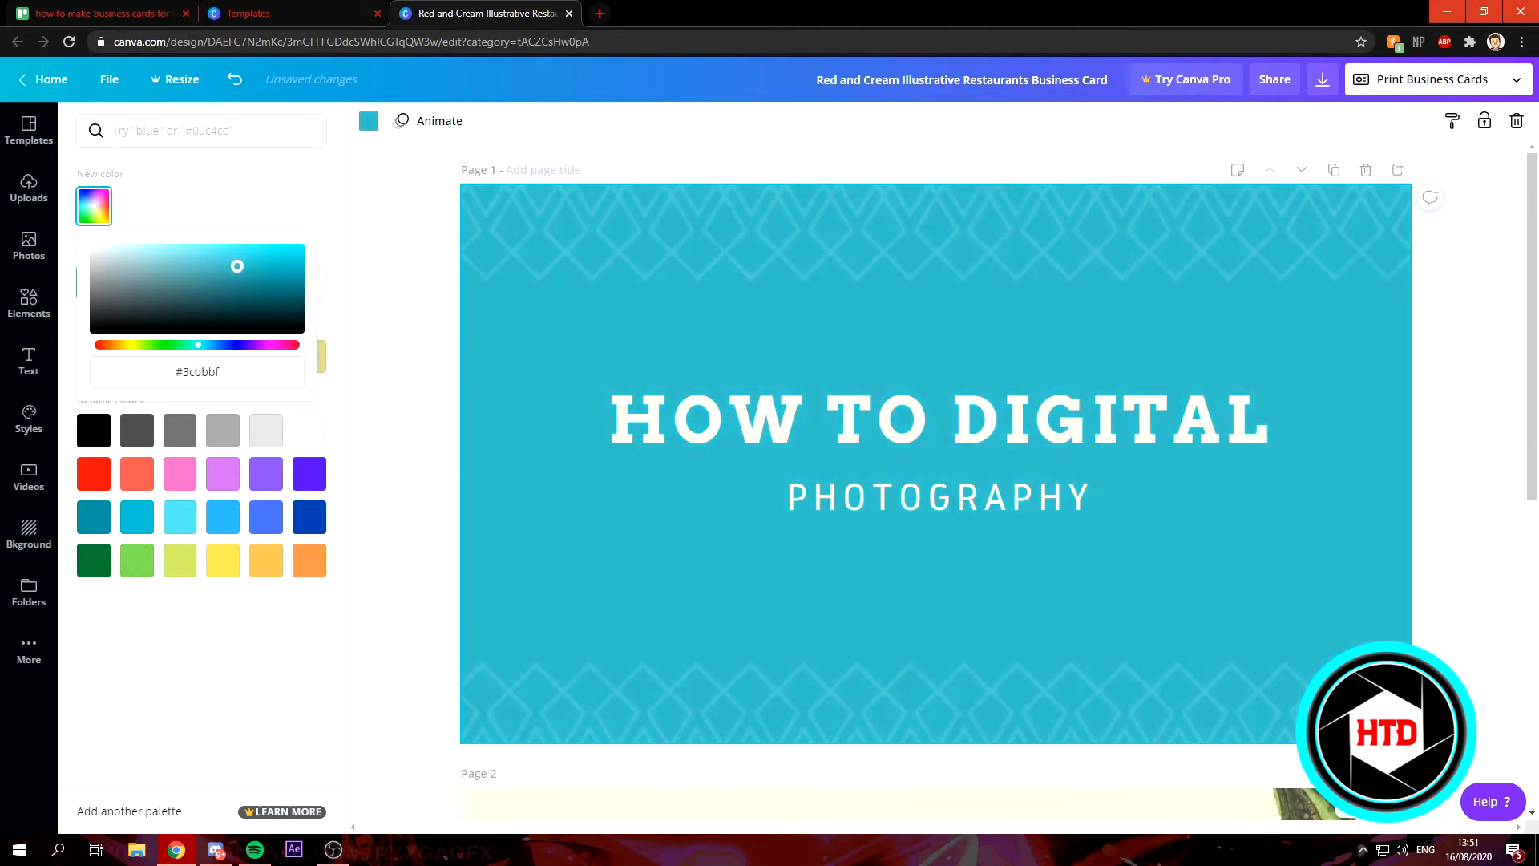
{"action": "left_click", "coordinate": [289, 180]}
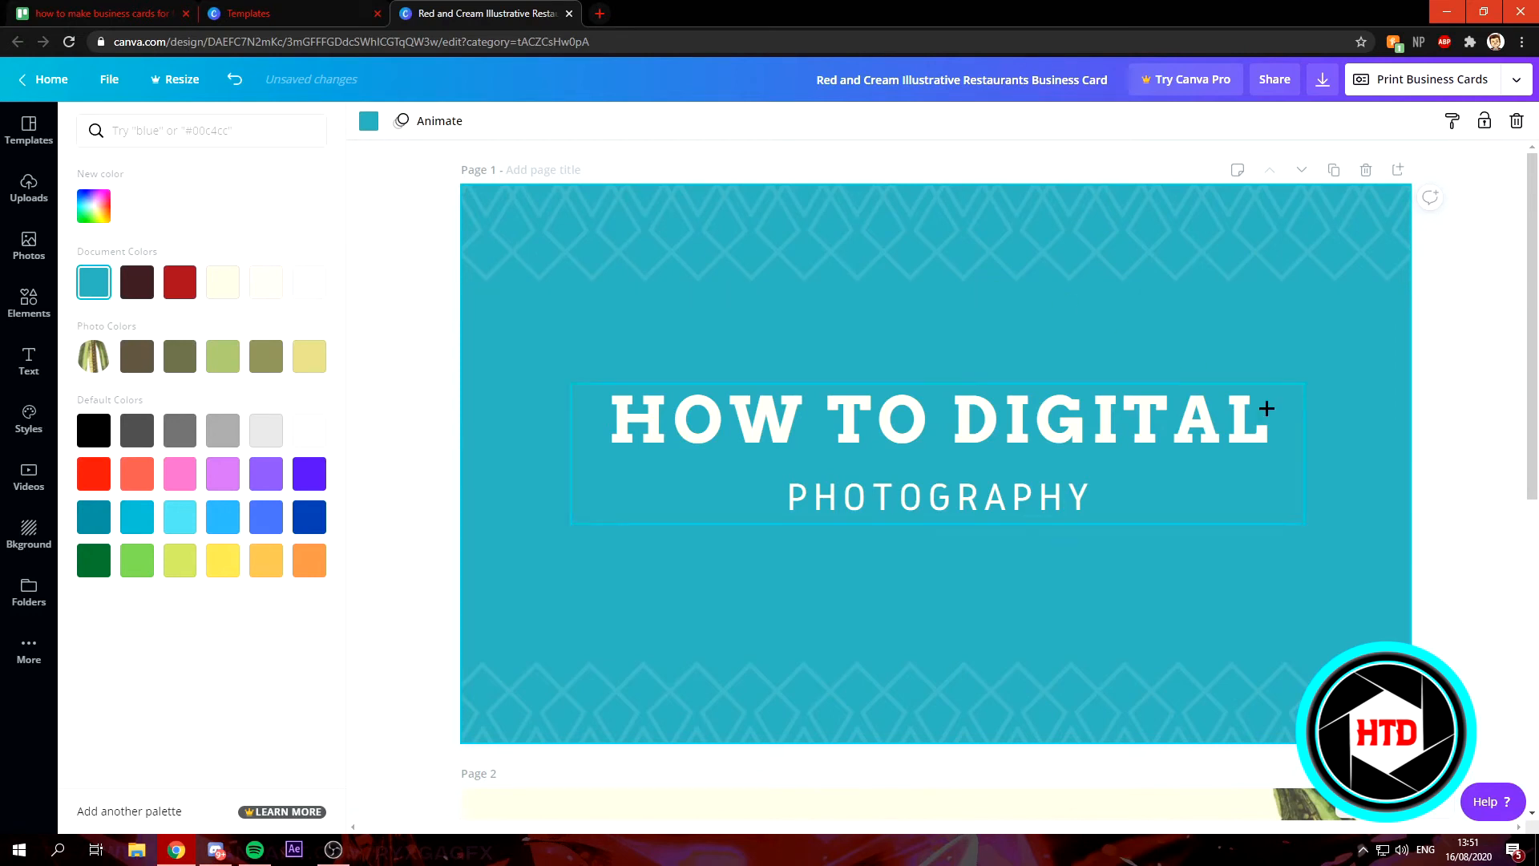
- Recolour the upper diamond pattern on page 1 with a custom bright green by adjusting its hue and shade
{"action": "left_click", "coordinate": [874, 240]}
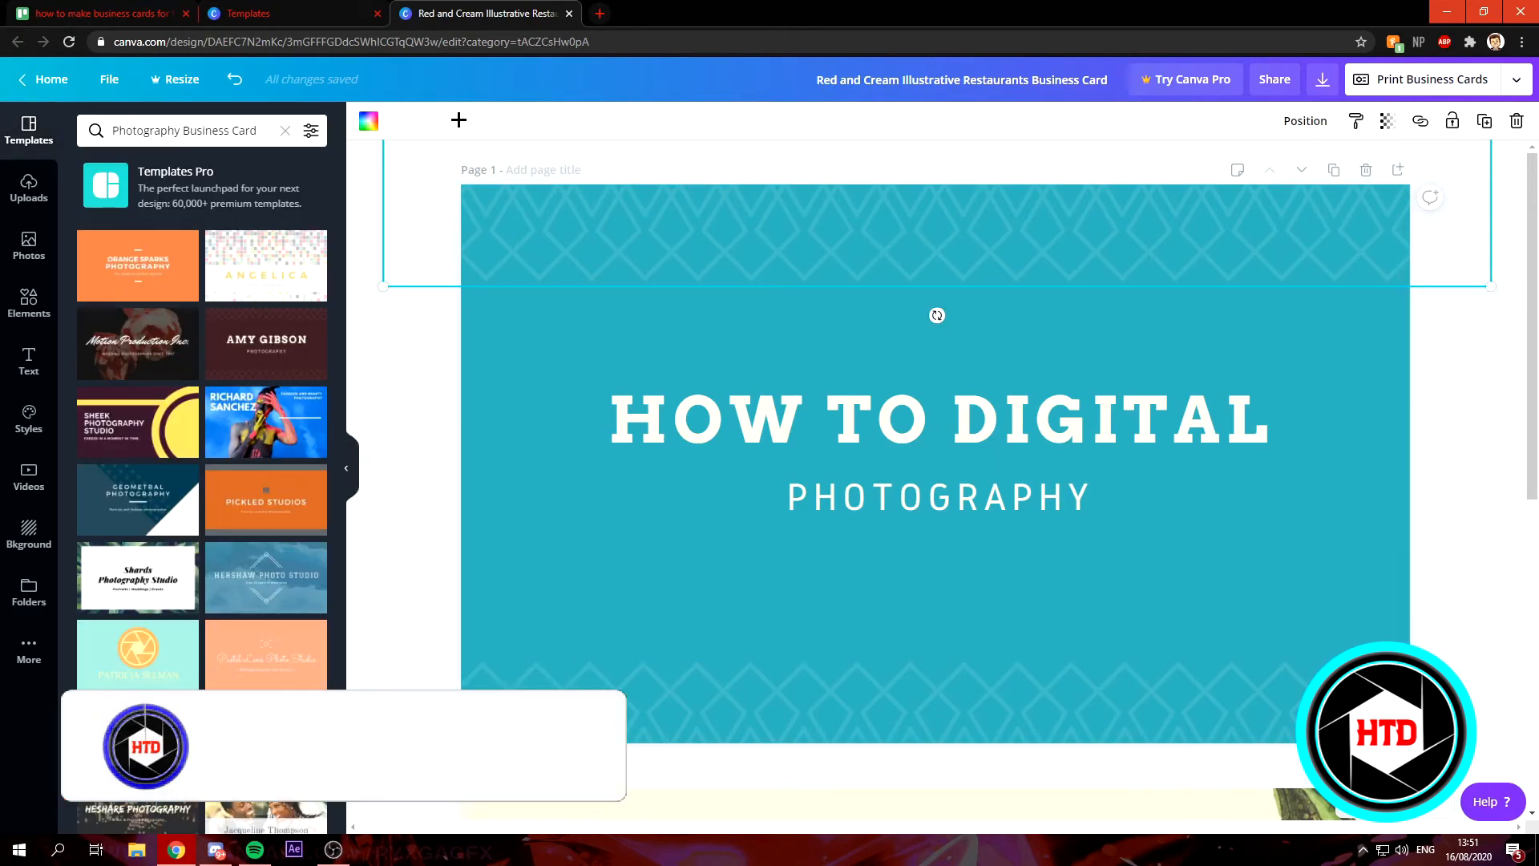
{"action": "left_click", "coordinate": [367, 125]}
{"action": "left_click", "coordinate": [94, 206]}
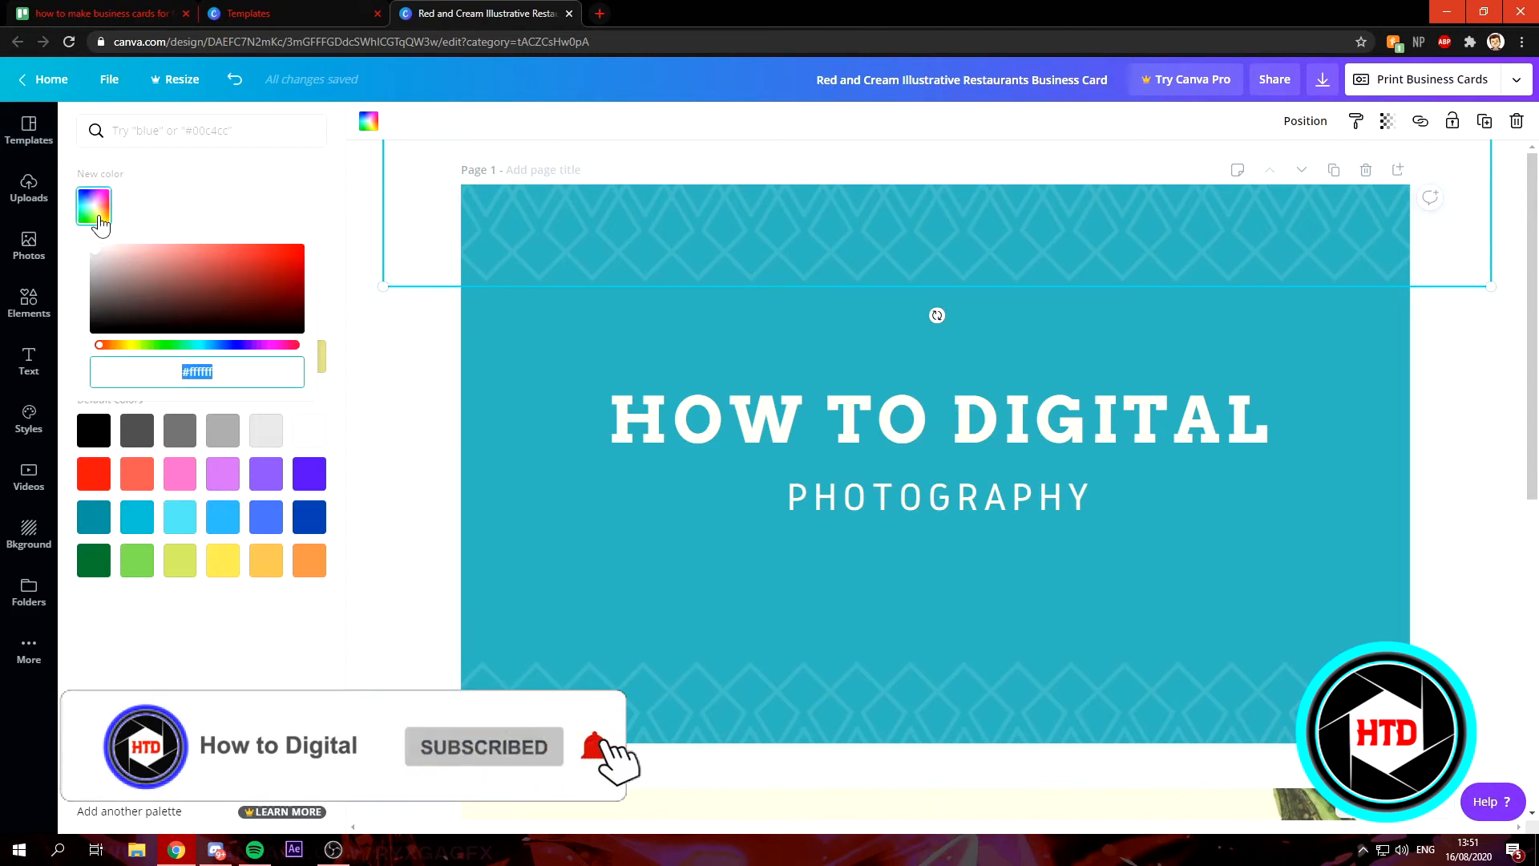
{"action": "left_click_drag", "start_coordinate": [215, 313], "coordinate": [263, 283]}
{"action": "mouse_move", "coordinate": [273, 253]}
{"action": "left_mouse_down"}
{"action": "mouse_move", "coordinate": [326, 271]}
{"action": "mouse_move", "coordinate": [334, 235]}
{"action": "mouse_move", "coordinate": [217, 275]}
{"action": "mouse_move", "coordinate": [241, 299]}
{"action": "mouse_move", "coordinate": [276, 278]}
{"action": "left_mouse_up"}
{"action": "mouse_move", "coordinate": [184, 346]}
{"action": "left_mouse_down"}
{"action": "mouse_move", "coordinate": [312, 348]}
{"action": "mouse_move", "coordinate": [128, 349]}
{"action": "mouse_move", "coordinate": [161, 355]}
{"action": "left_mouse_up"}
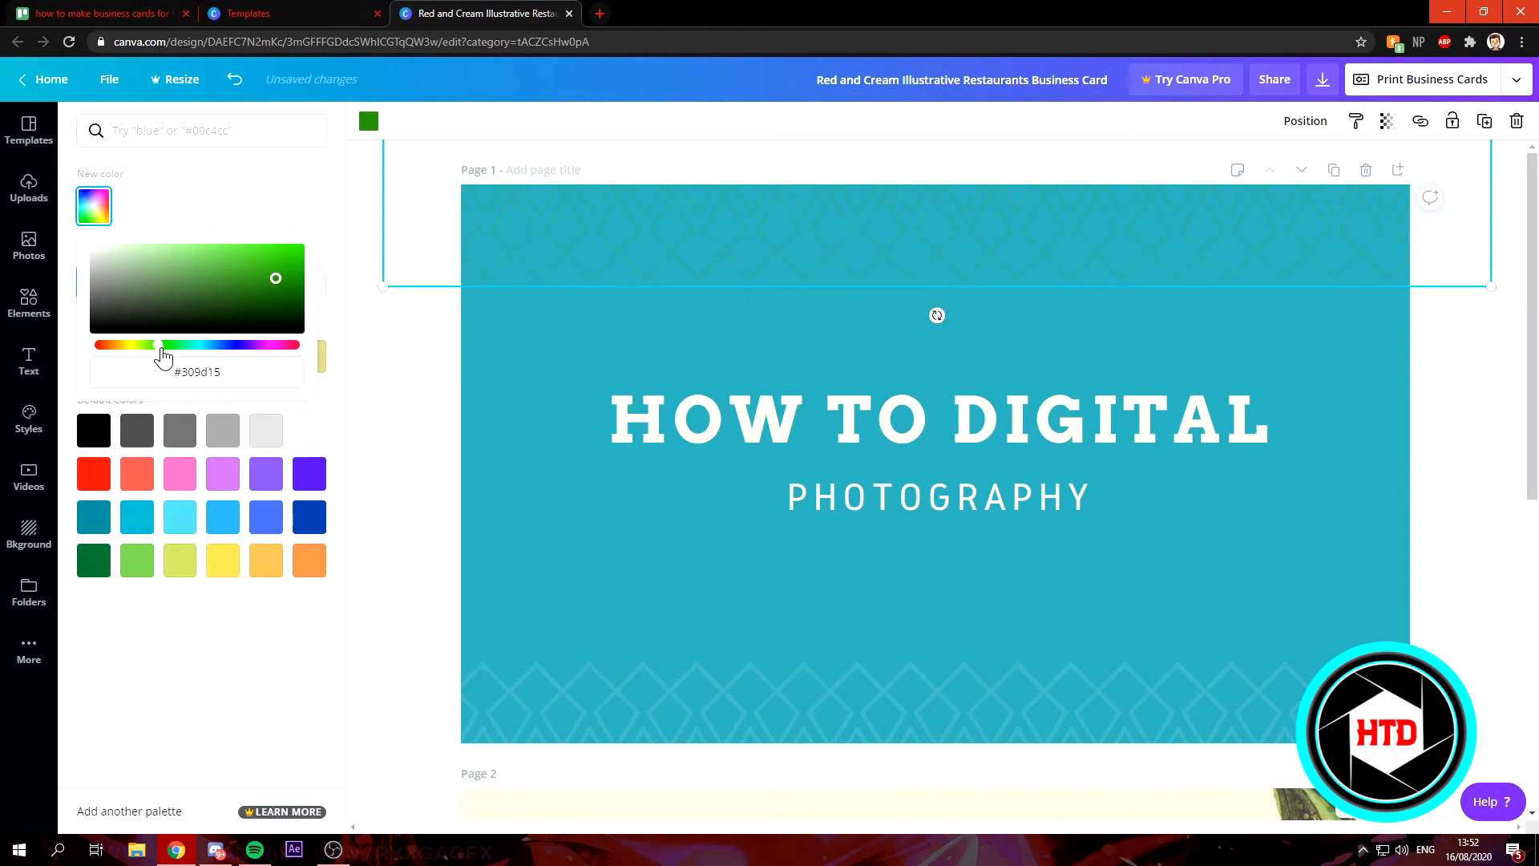
{"action": "left_click_drag", "start_coordinate": [219, 299], "coordinate": [334, 230]}
{"action": "left_click", "coordinate": [309, 197]}
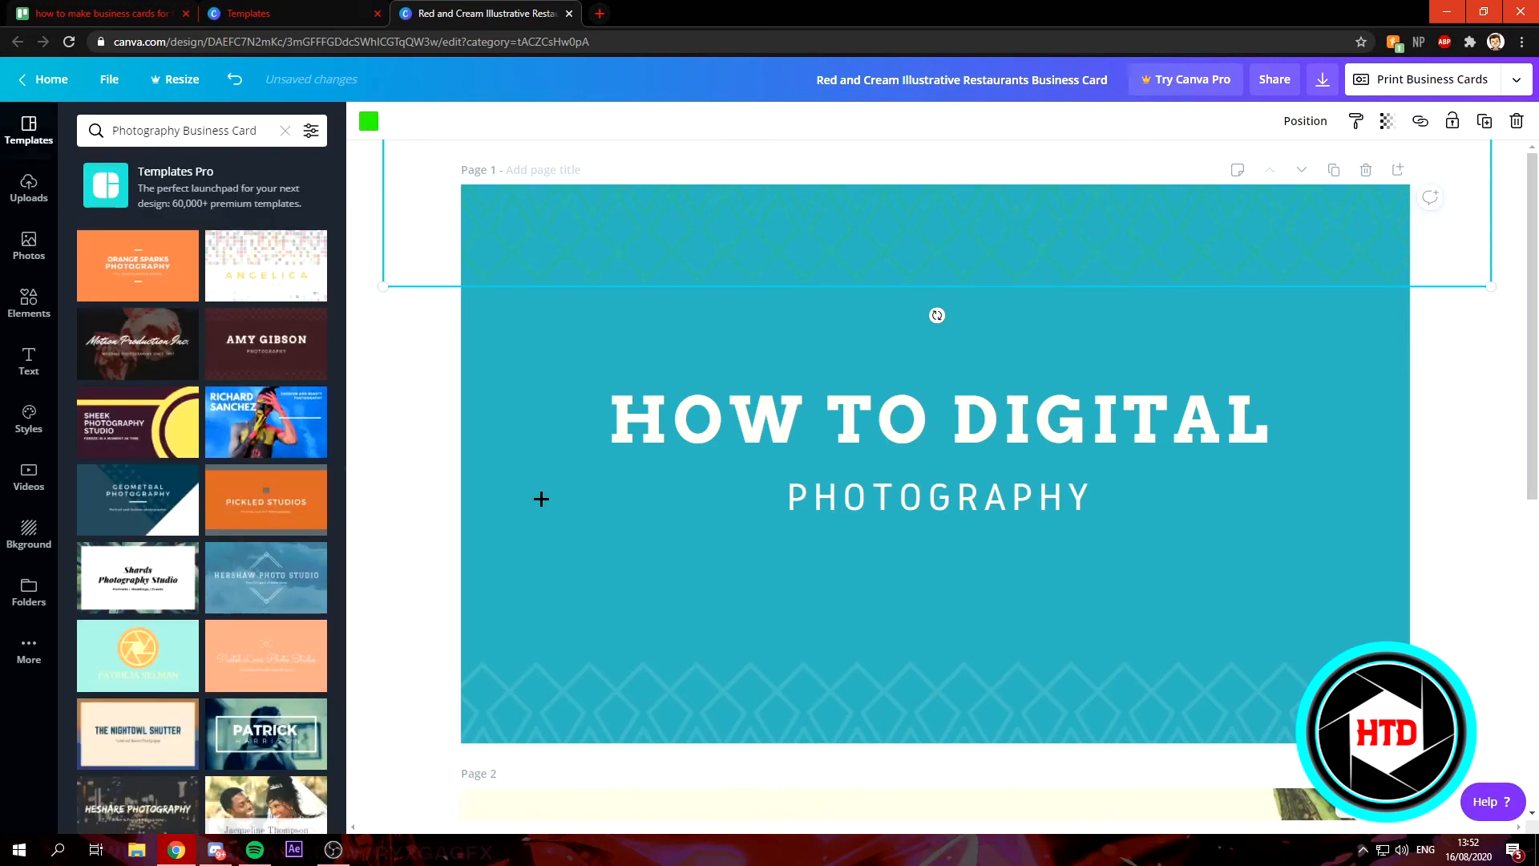
{"action": "left_click", "coordinate": [545, 498]}
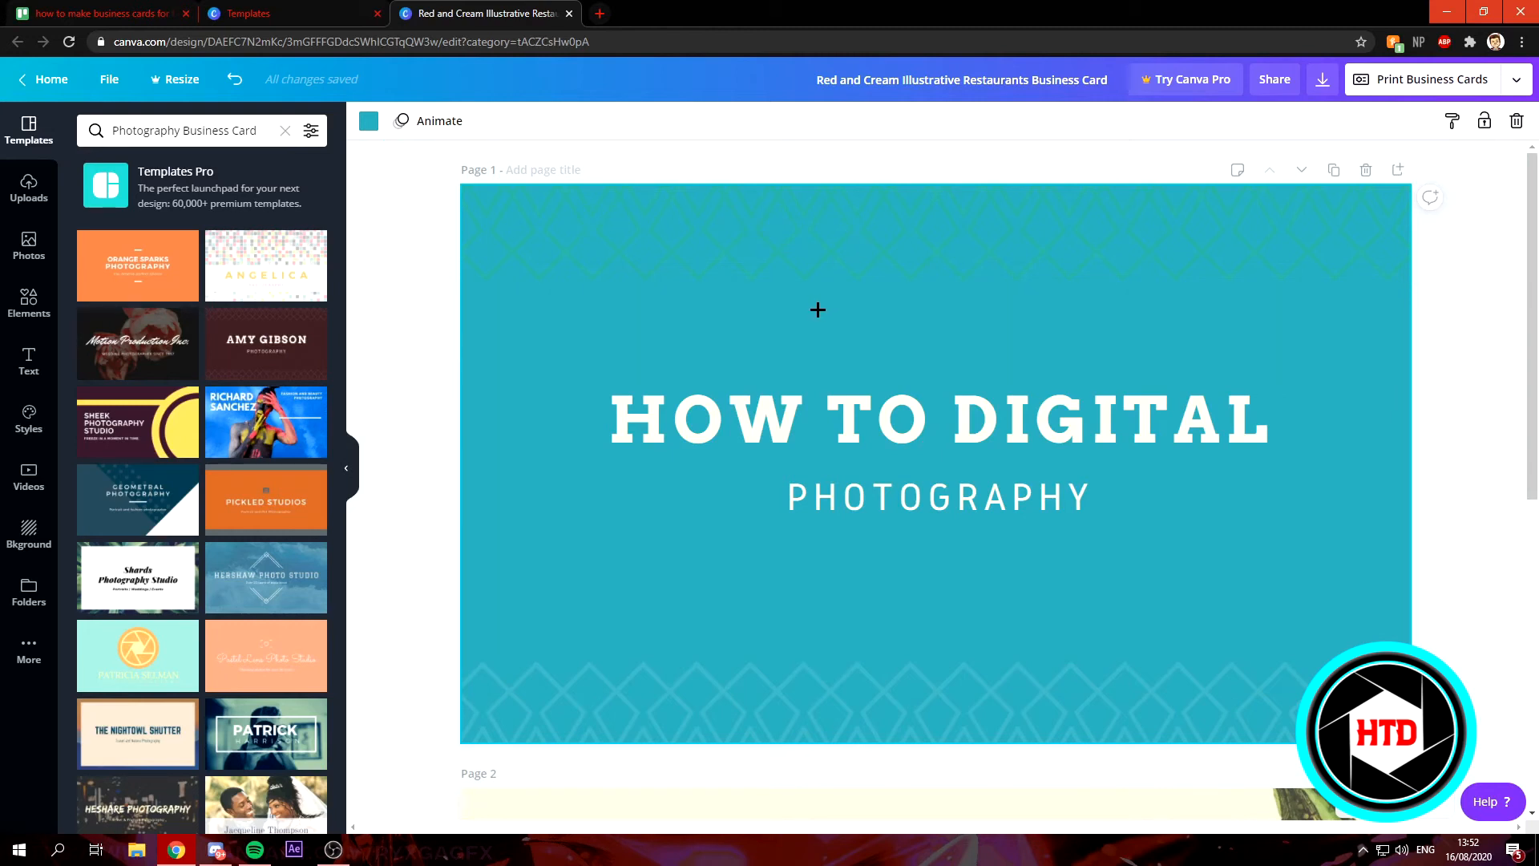
- Replace the end of the name heading on page 2 with the placeholder text "fgdf"
{"action": "scroll", "coordinate": [818, 310], "scroll_direction": "down", "scroll_amount": 7}
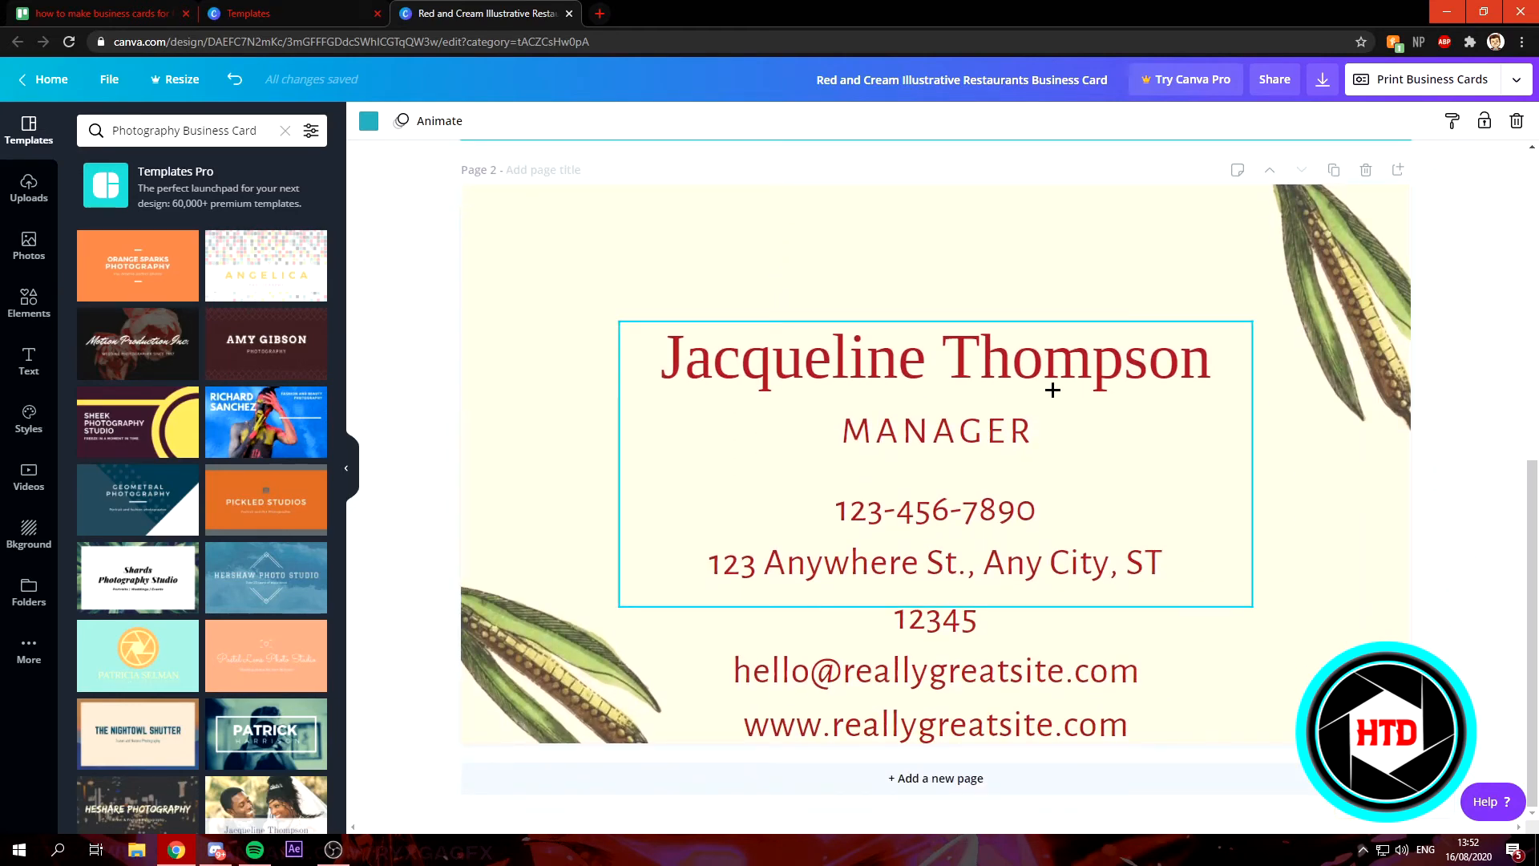
{"action": "scroll", "coordinate": [1131, 329], "scroll_direction": "up", "scroll_amount": 7}
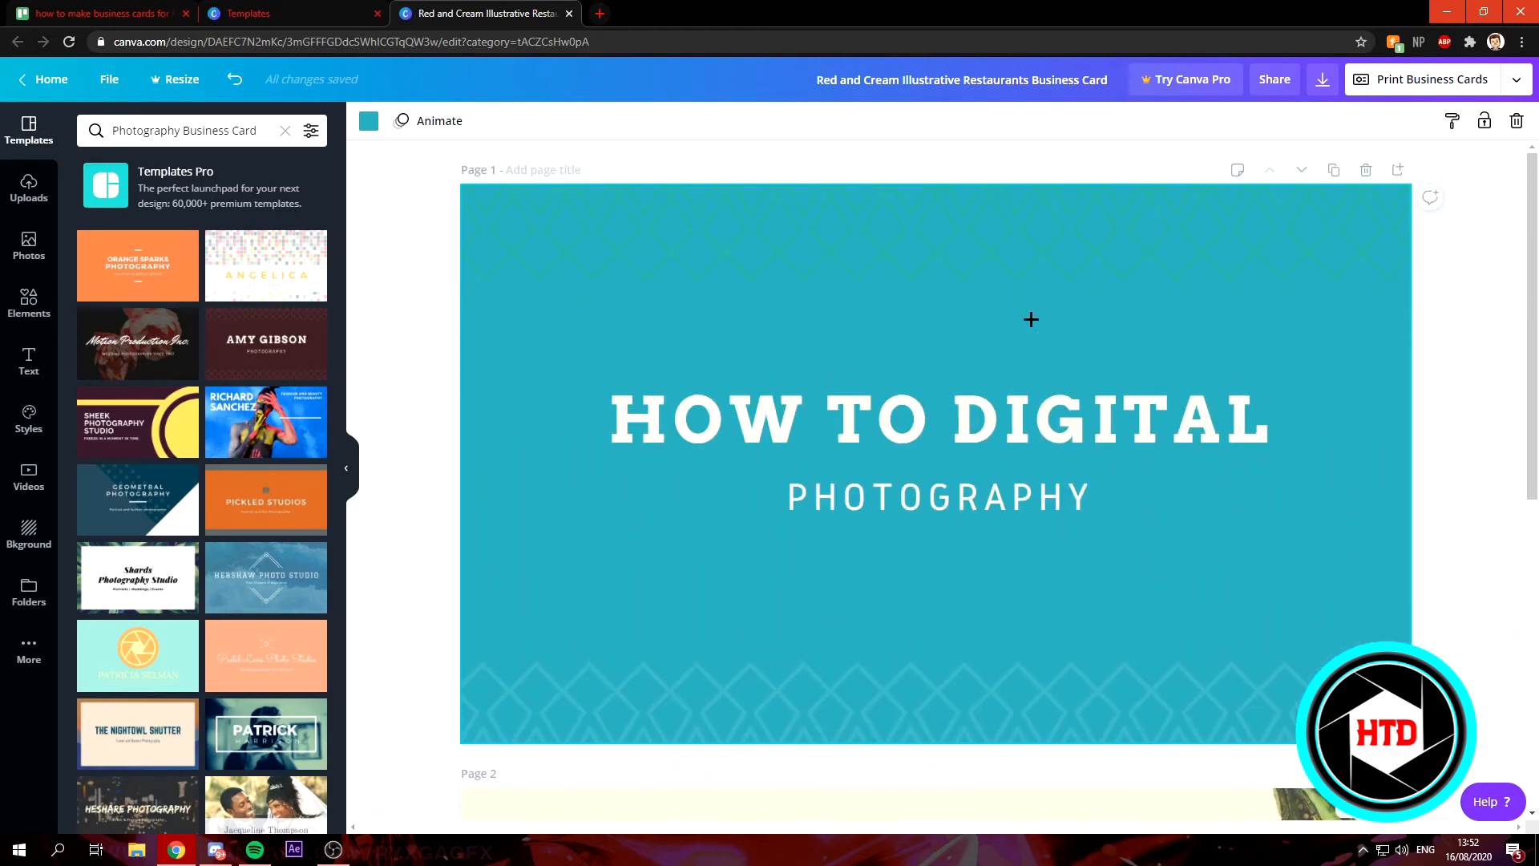
{"action": "scroll", "coordinate": [1024, 319], "scroll_direction": "down", "scroll_amount": 7}
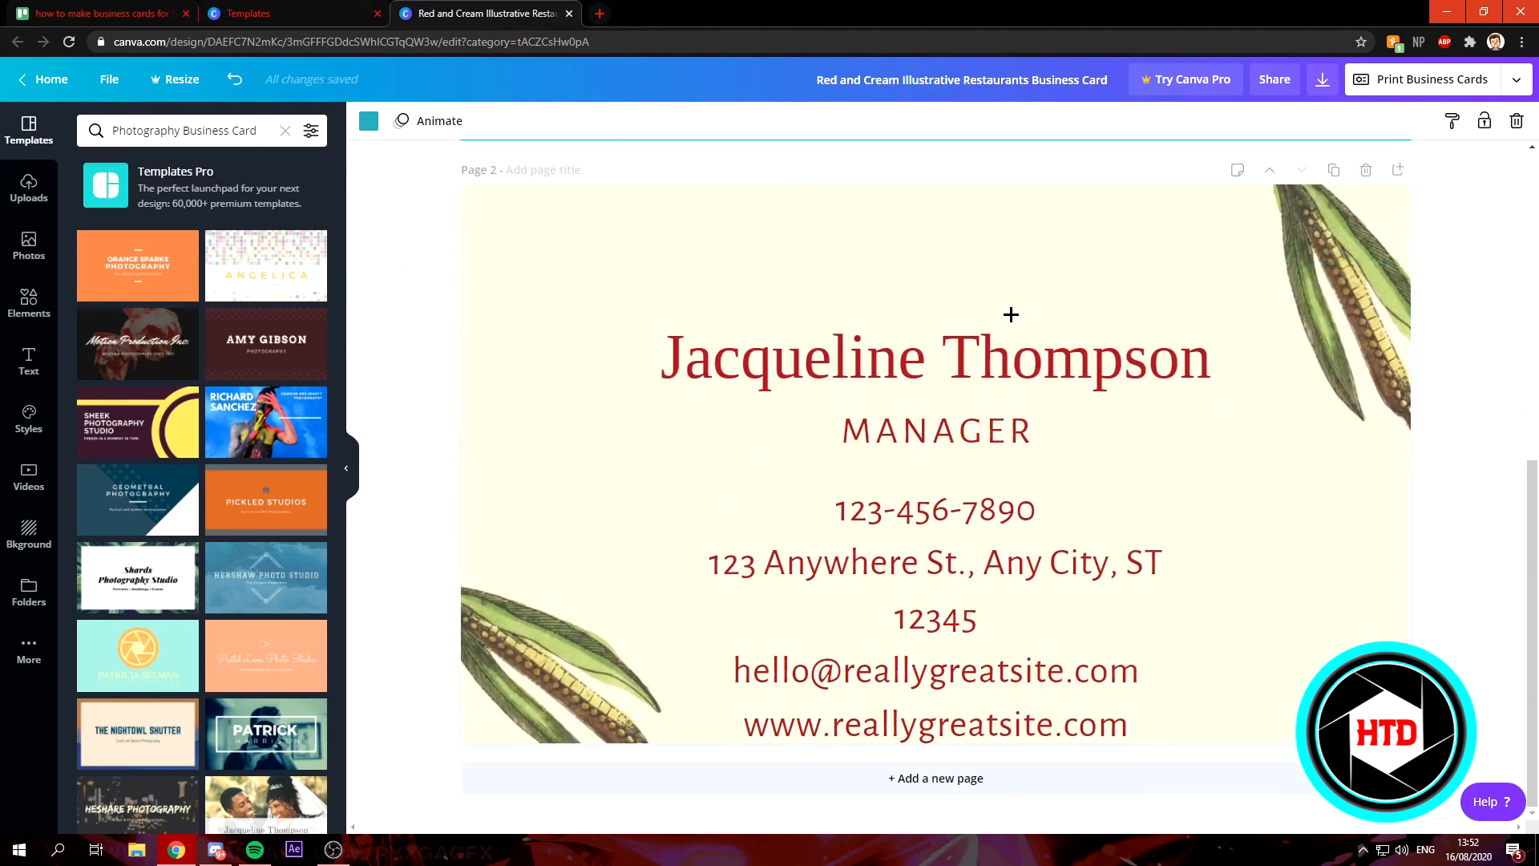
{"action": "left_click", "coordinate": [901, 353]}
{"action": "left_click", "coordinate": [900, 354]}
{"action": "left_click", "coordinate": [1213, 355]}
{"action": "left_click_drag", "start_coordinate": [1213, 355], "coordinate": [812, 341]}
{"action": "type", "text": "fgdf"}
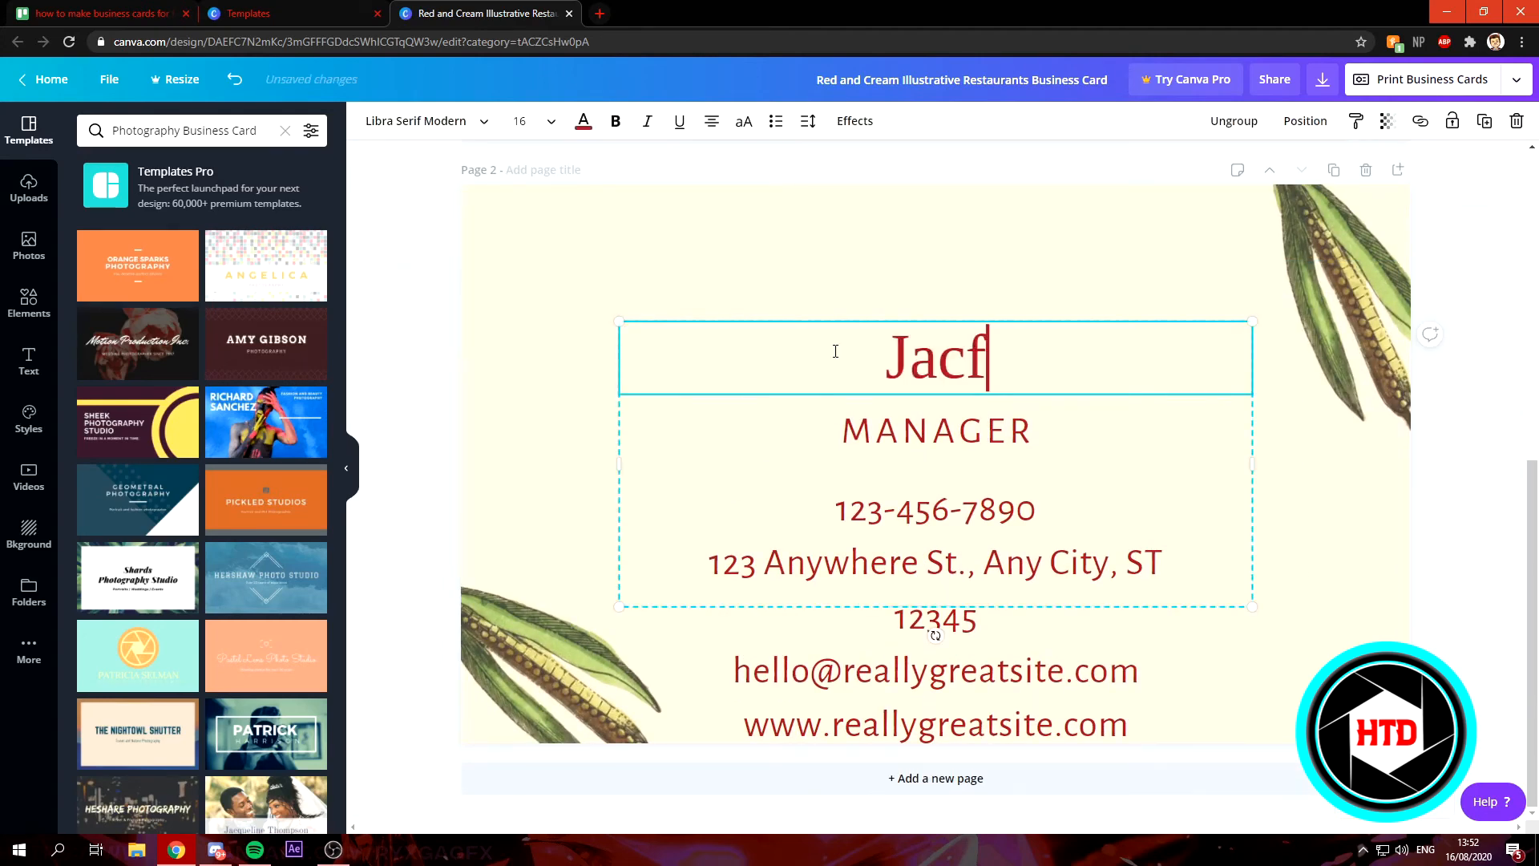
- Replace the MANAGER job title with "FDXG" and insert "sdfsF" into the phone number line below it
{"action": "left_click", "coordinate": [1018, 428]}
{"action": "double_click", "coordinate": [1017, 427]}
{"action": "type", "text": "FDXG"}
{"action": "left_click", "coordinate": [960, 528]}
{"action": "left_click", "coordinate": [960, 528]}
{"action": "type", "text": "sdfsF"}
{"action": "left_click", "coordinate": [978, 561]}
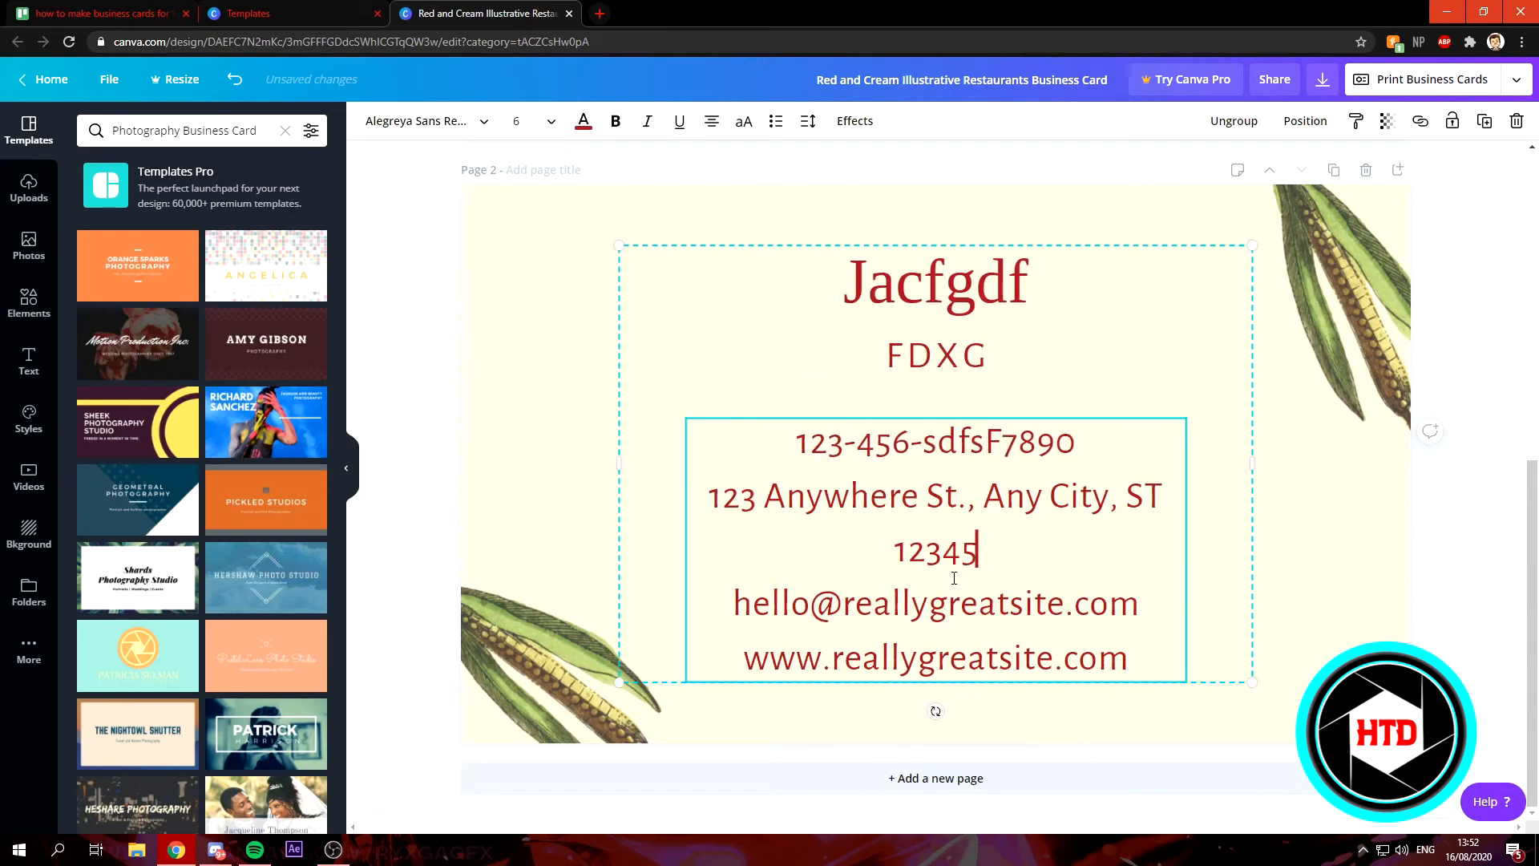
- Try moving the lower-left corn illustration on page 2 further into the card and undo the move
{"action": "left_click", "coordinate": [558, 657]}
{"action": "left_click_drag", "start_coordinate": [558, 660], "coordinate": [586, 624]}
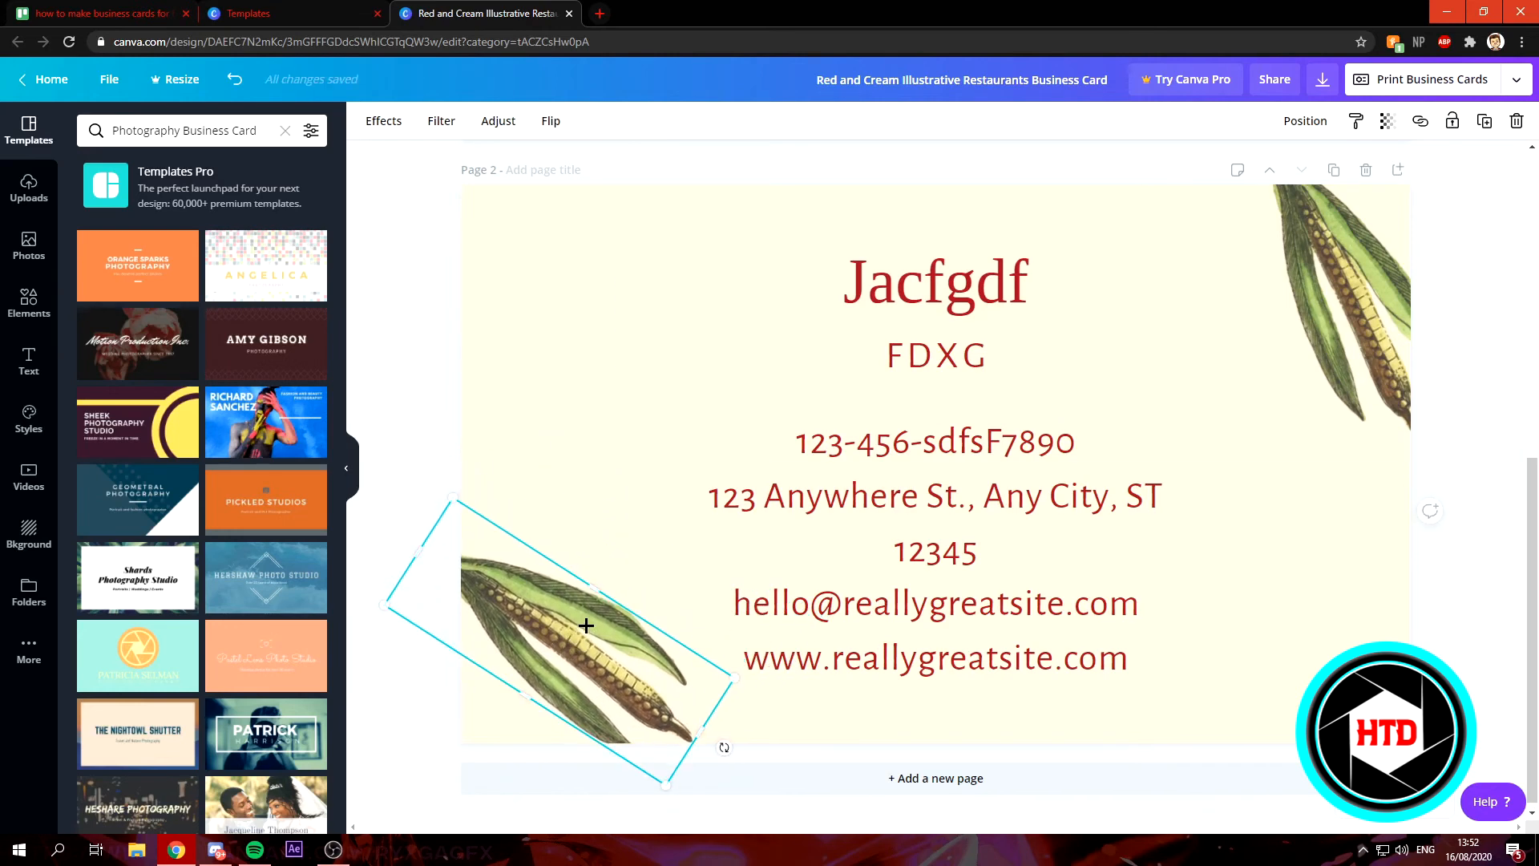
{"action": "key", "text": "ctrl+z"}
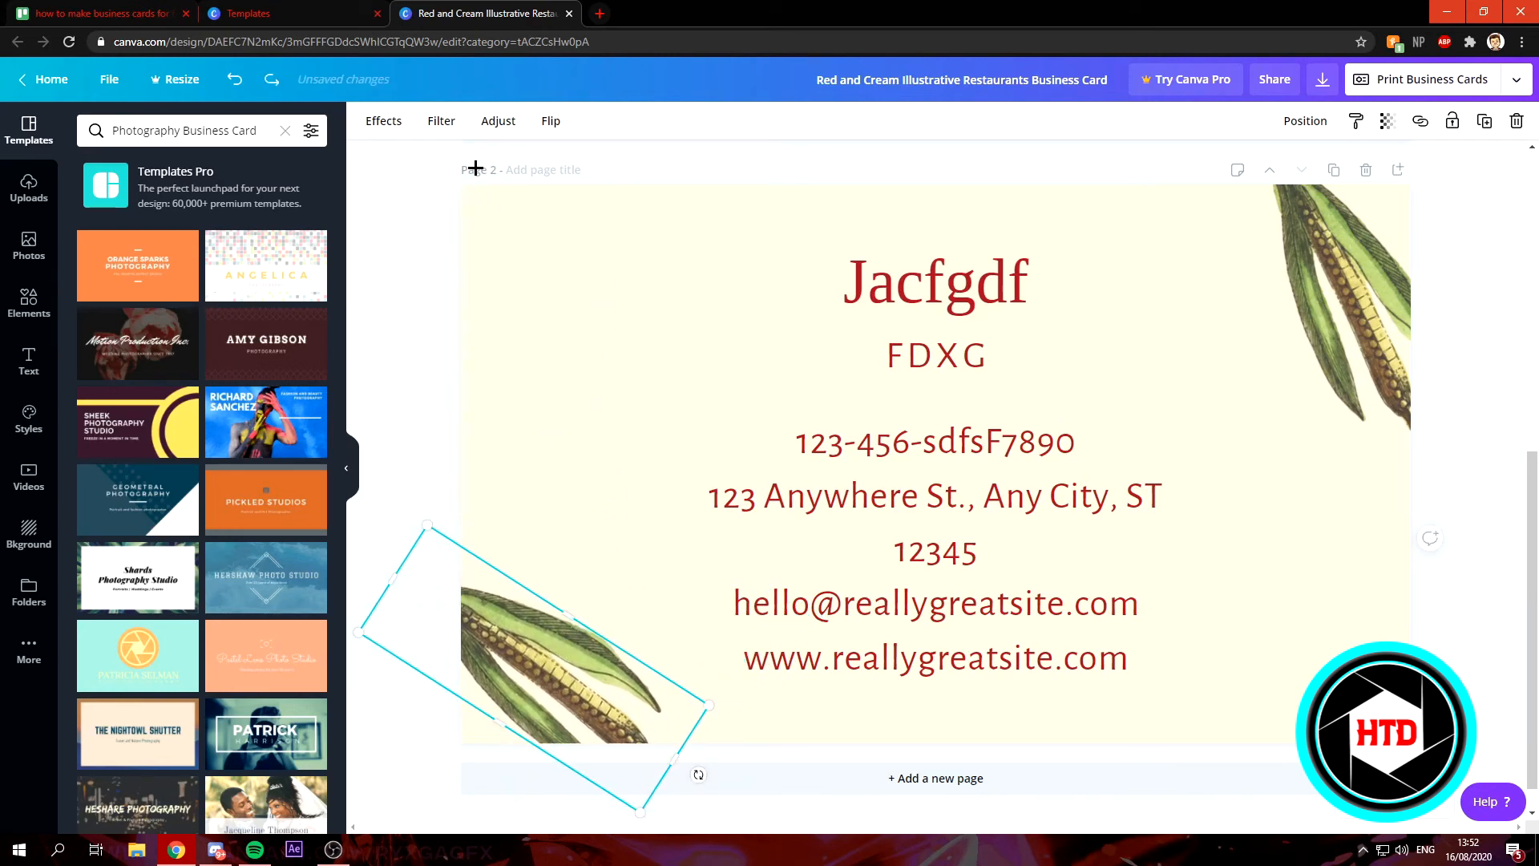
- Try the Selfie, Peony and Greyscale filters on the lower-left corn illustration and settle on the Street filter
{"action": "left_click", "coordinate": [440, 120]}
{"action": "left_click", "coordinate": [236, 255]}
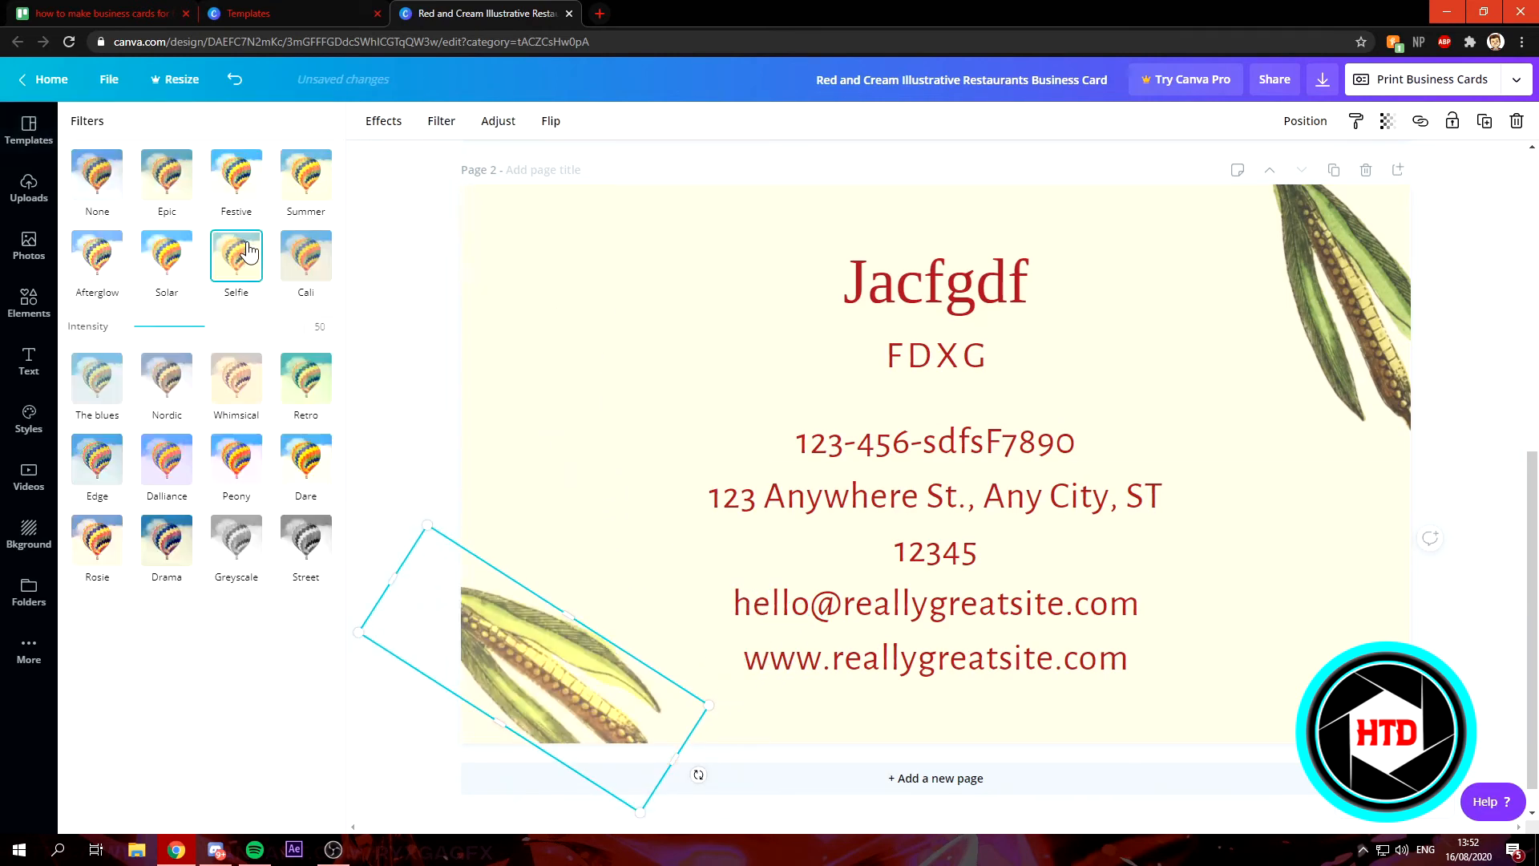
{"action": "left_click", "coordinate": [250, 457]}
{"action": "left_click", "coordinate": [239, 539]}
{"action": "left_click", "coordinate": [296, 509]}
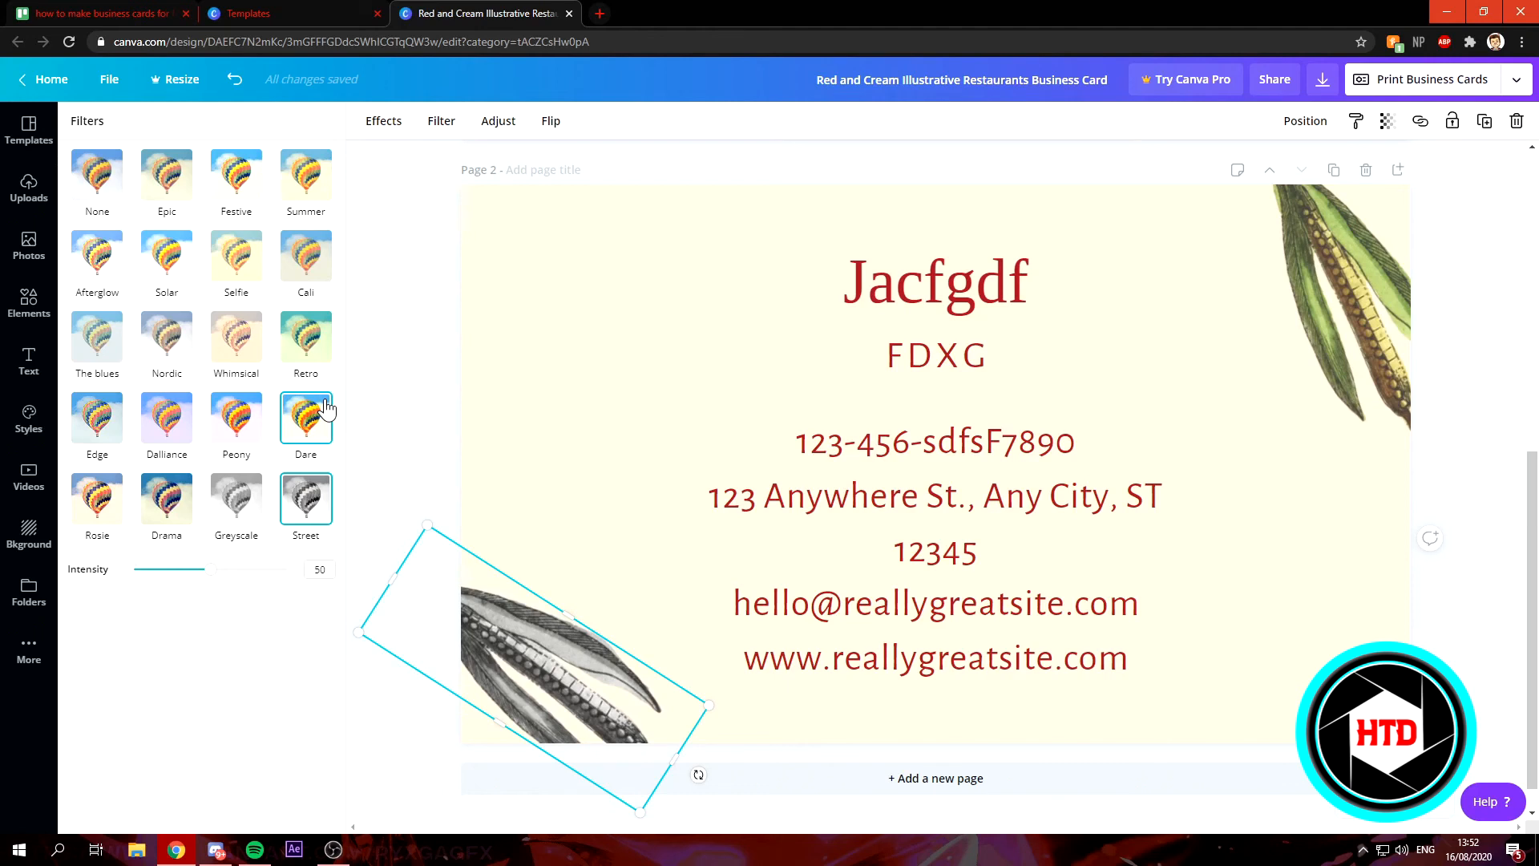
- Download all pages of the business card as a PDF Print file
{"action": "left_click", "coordinate": [1323, 80]}
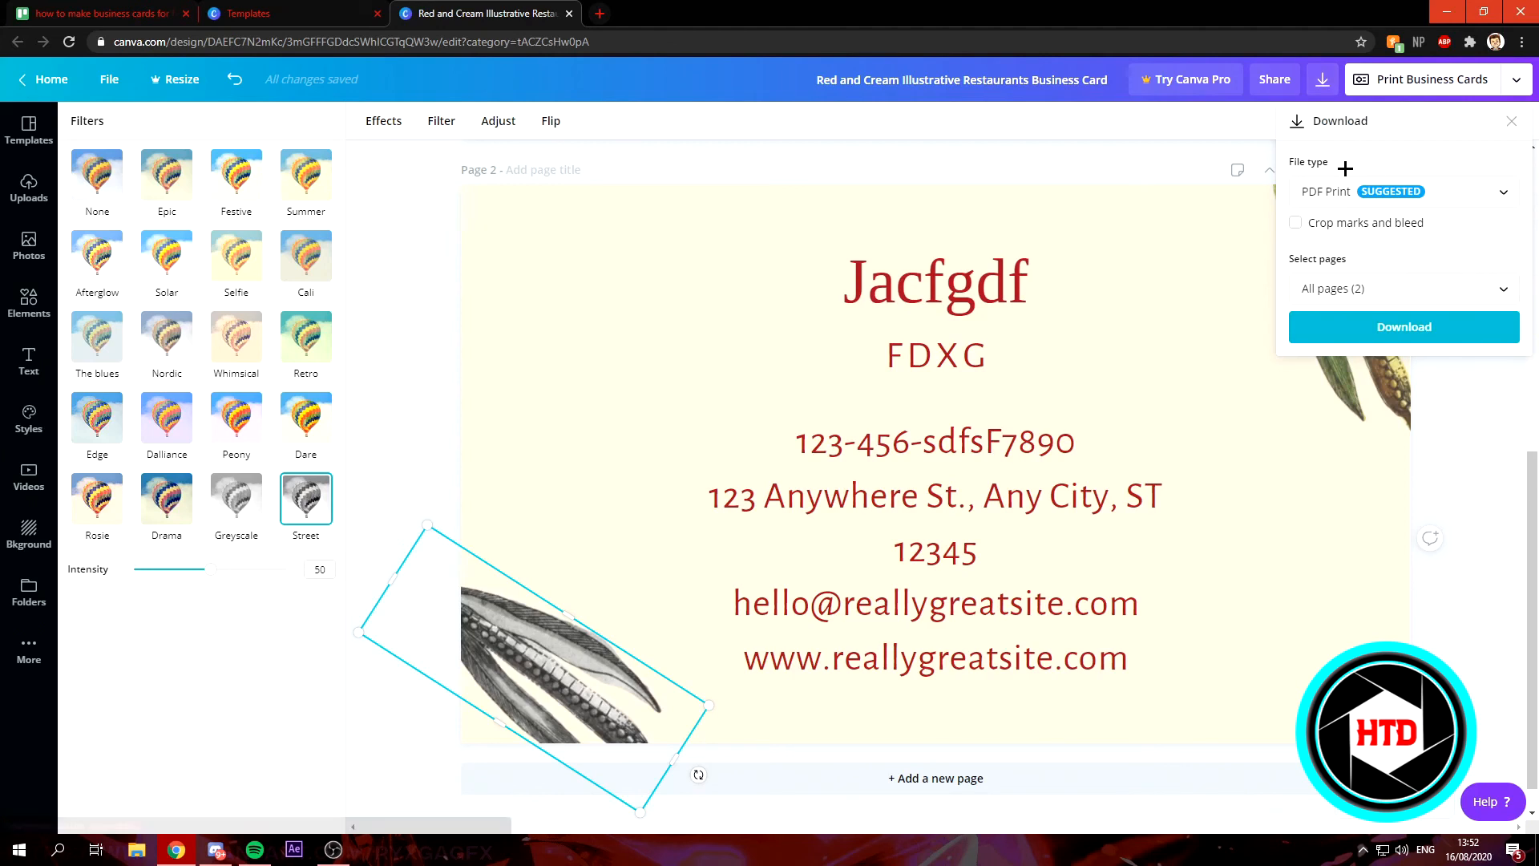
{"action": "left_click", "coordinate": [1417, 202]}
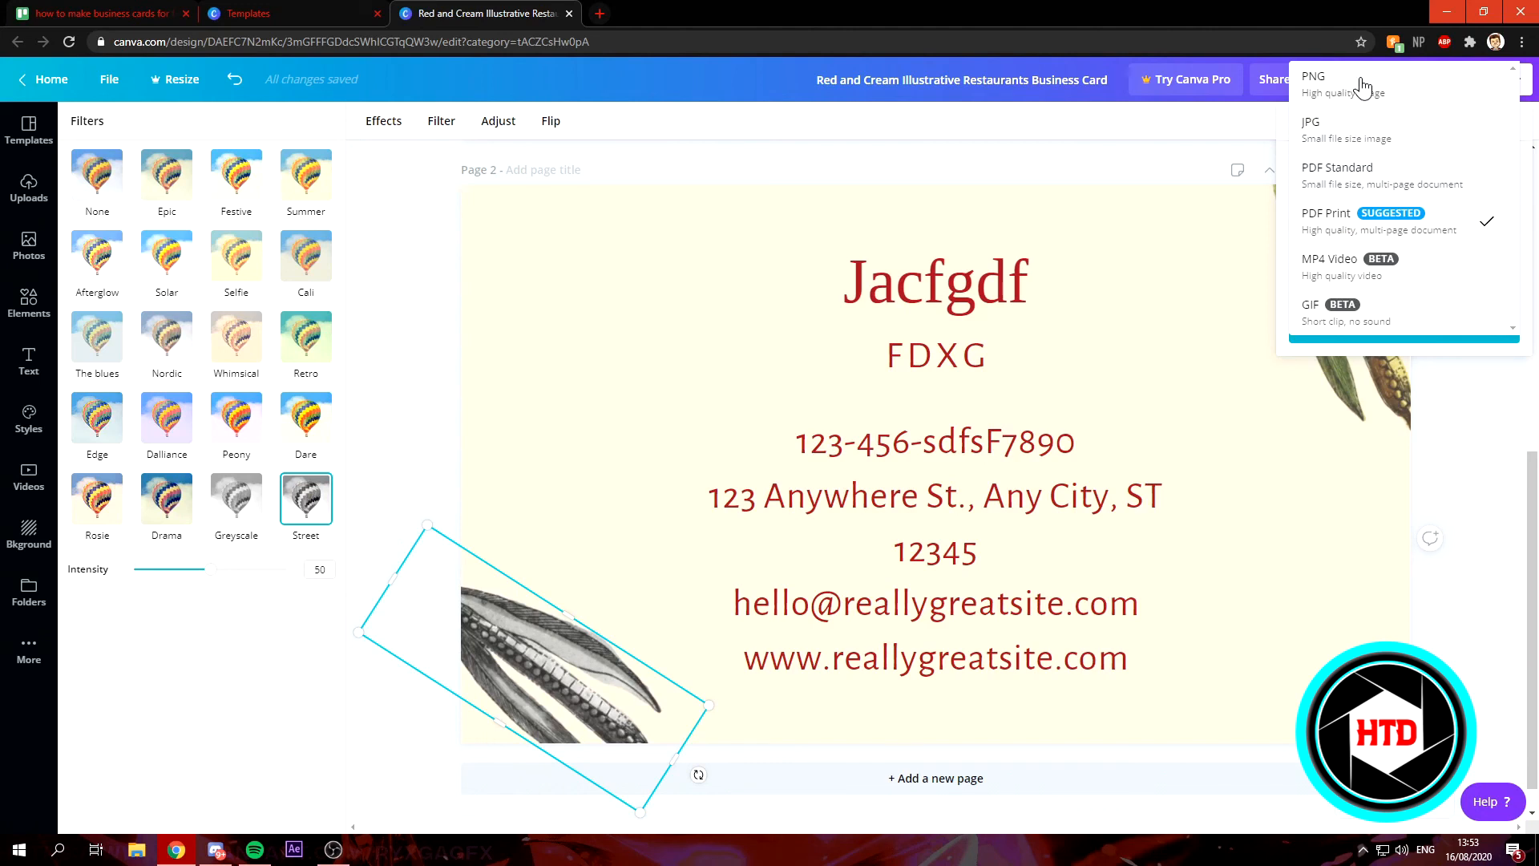
{"action": "left_click", "coordinate": [1459, 230]}
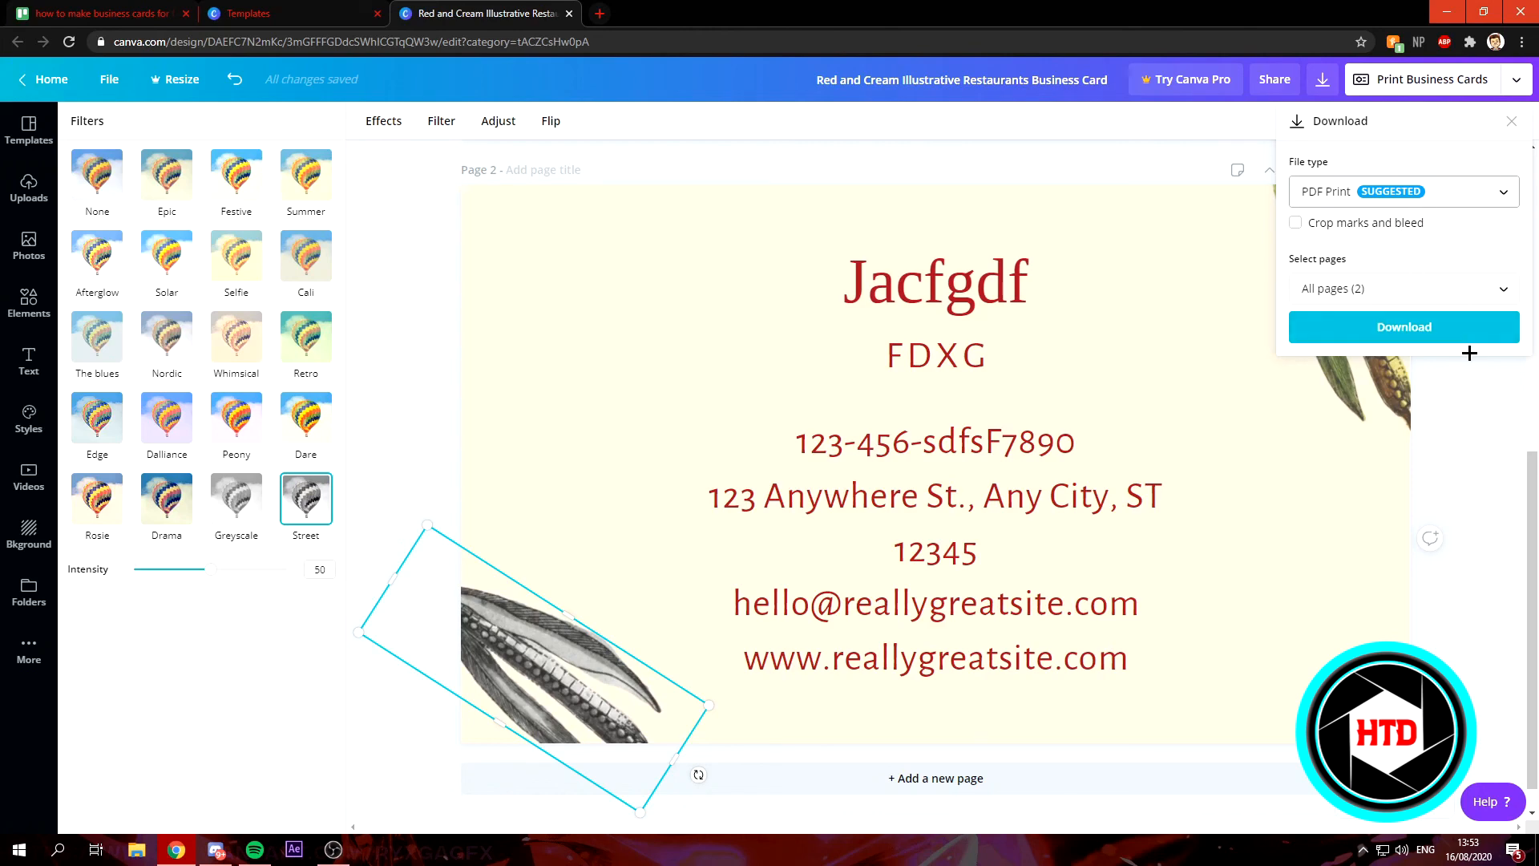
{"action": "left_click", "coordinate": [1431, 343]}
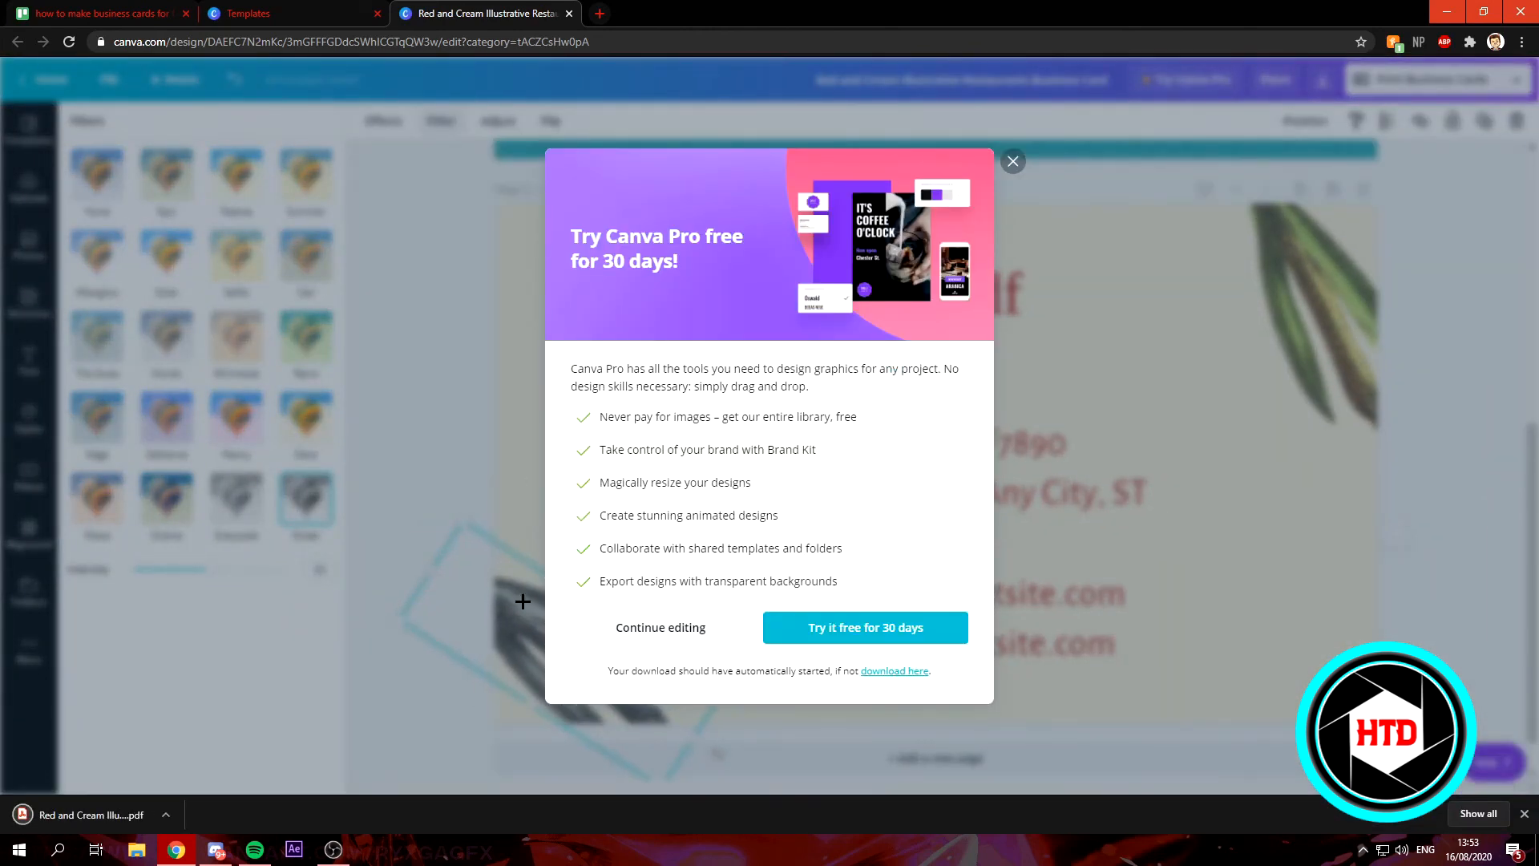
- Open the downloaded business card PDF and examine both pages at a reduced zoom
{"action": "left_click", "coordinate": [102, 810]}
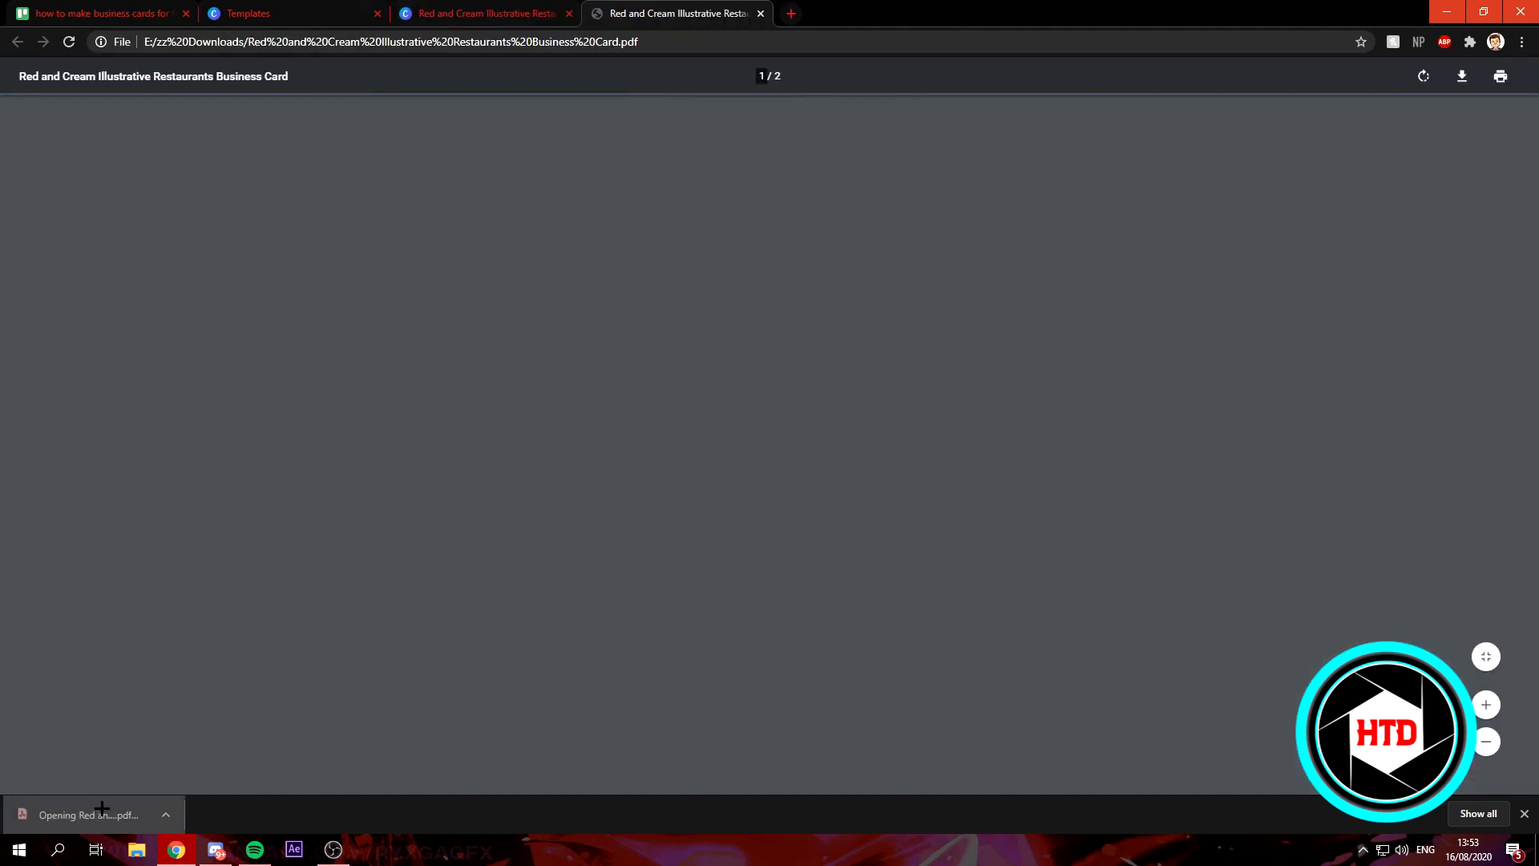
{"action": "left_click", "coordinate": [1489, 699]}
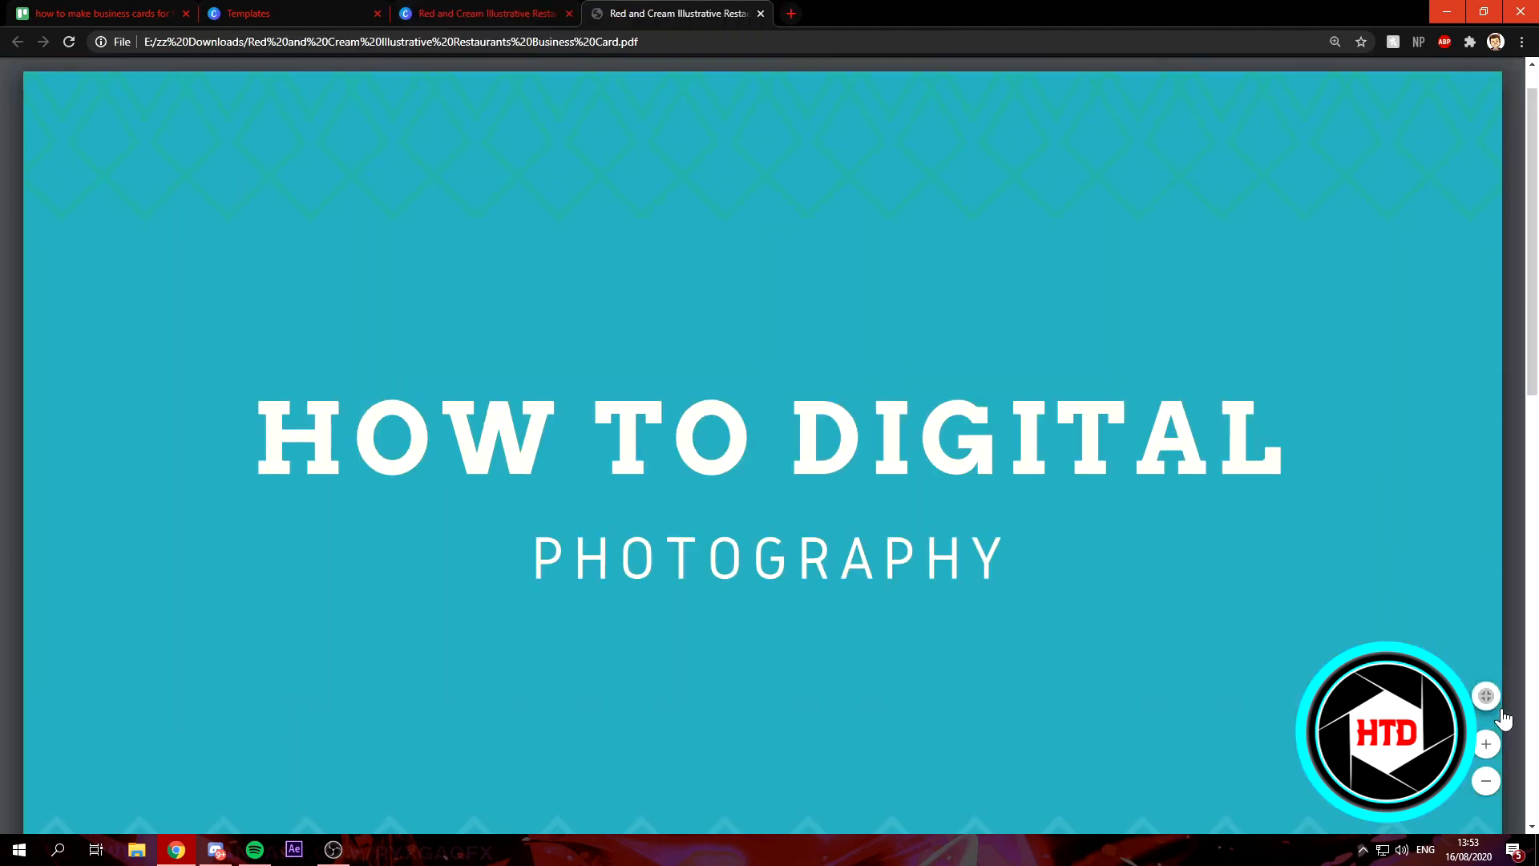
{"action": "left_click", "coordinate": [1488, 697]}
{"action": "left_click", "coordinate": [1486, 781]}
{"action": "left_click", "coordinate": [1487, 781]}
{"action": "scroll", "coordinate": [796, 505], "scroll_direction": "down", "scroll_amount": 4}
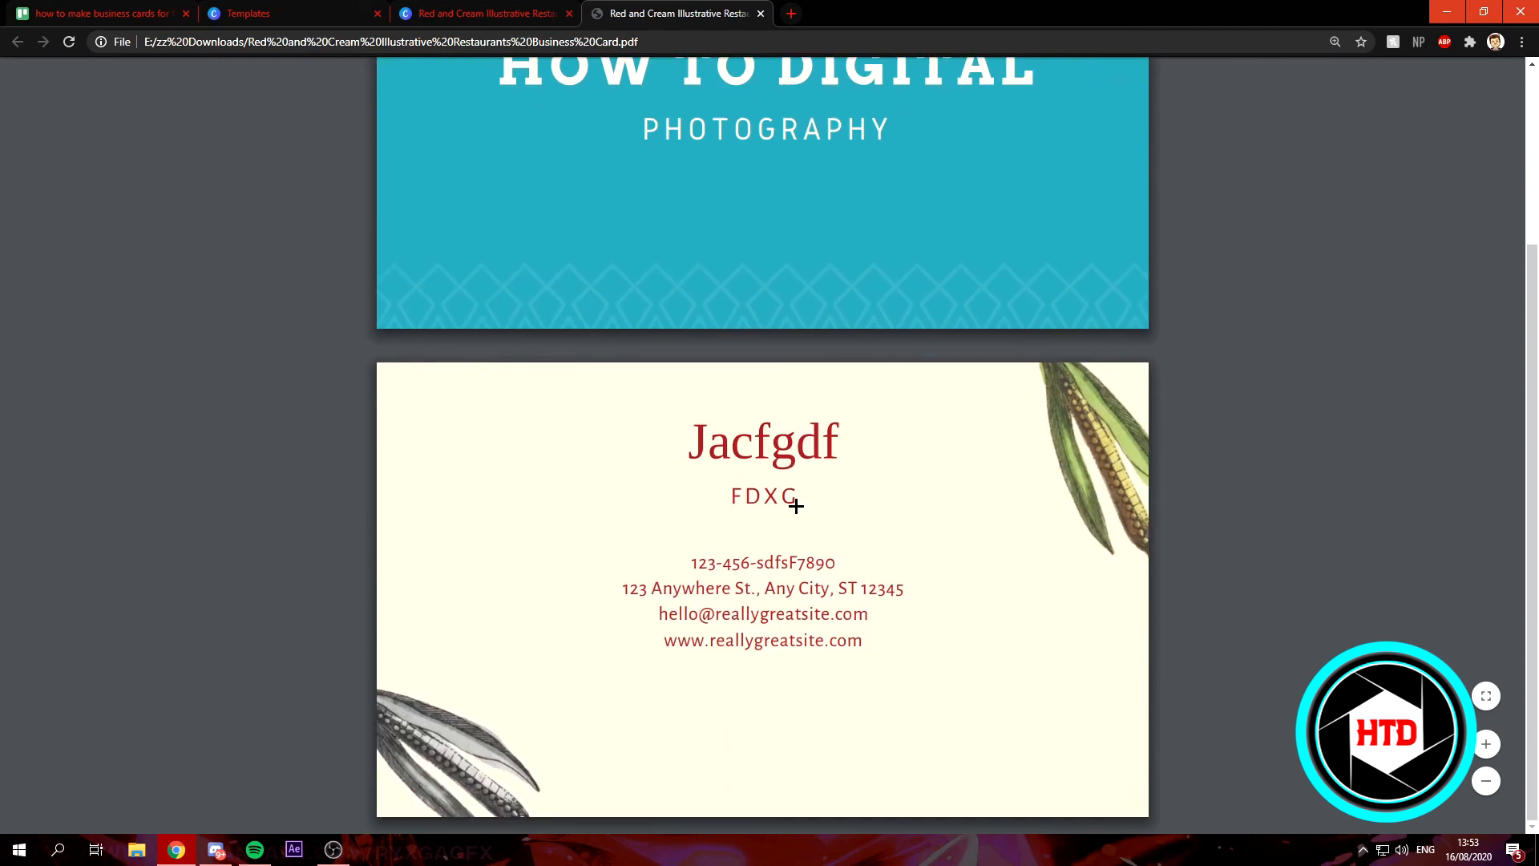
{"action": "scroll", "coordinate": [796, 505], "scroll_direction": "up", "scroll_amount": 3}
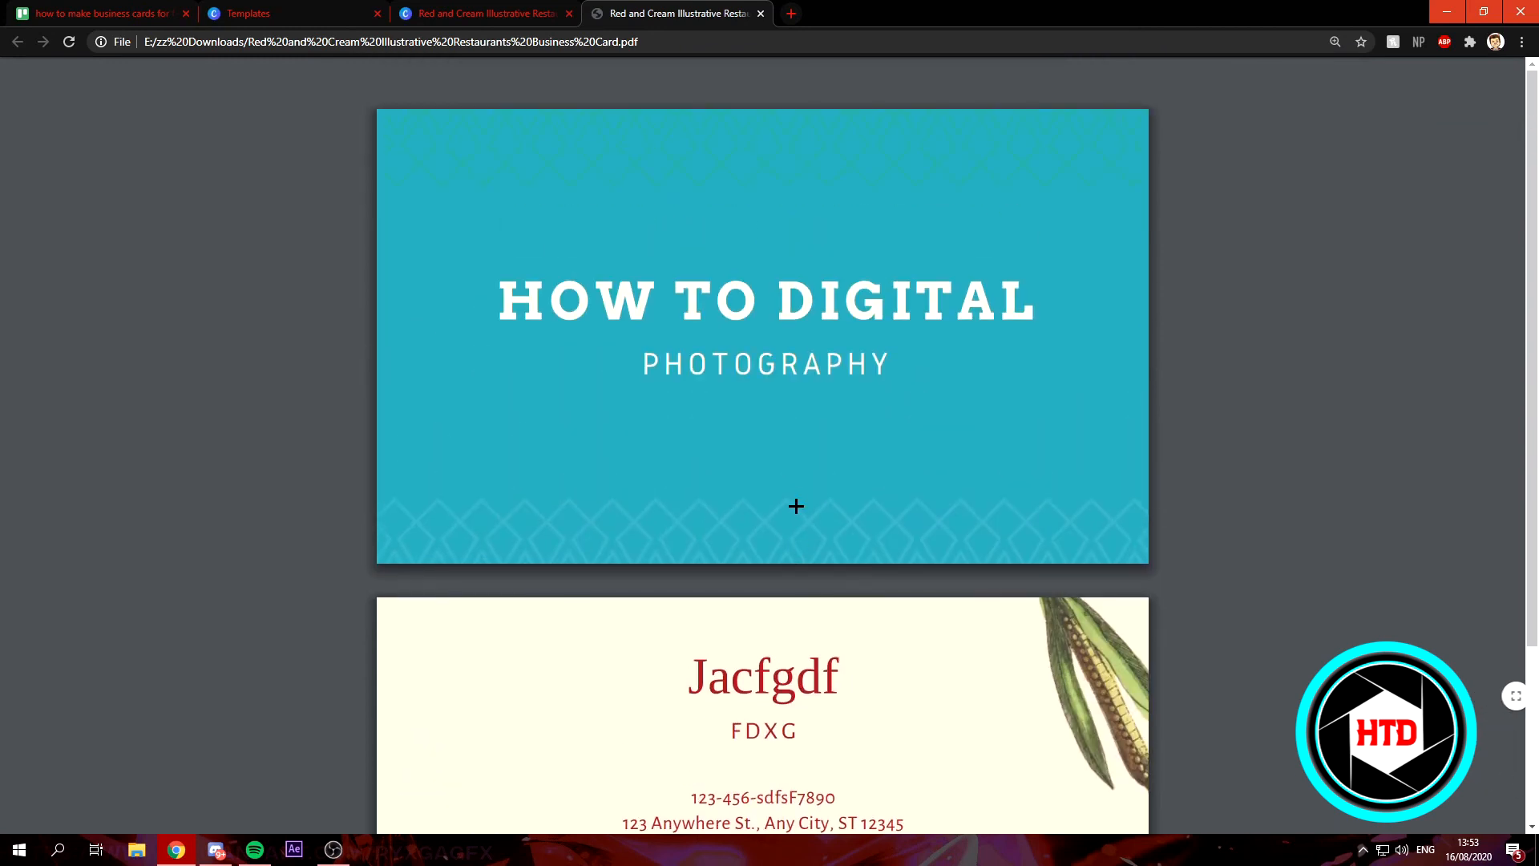